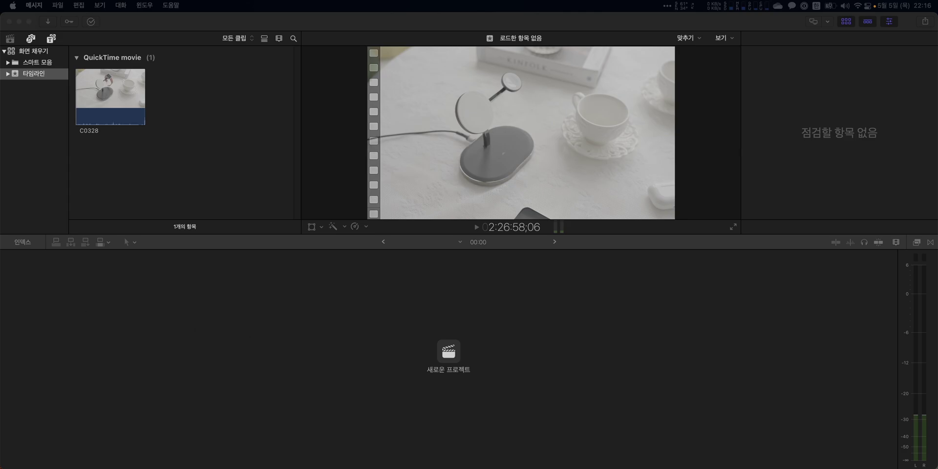
Start a new project in the 타임라인 event.
left_click(220, 164)
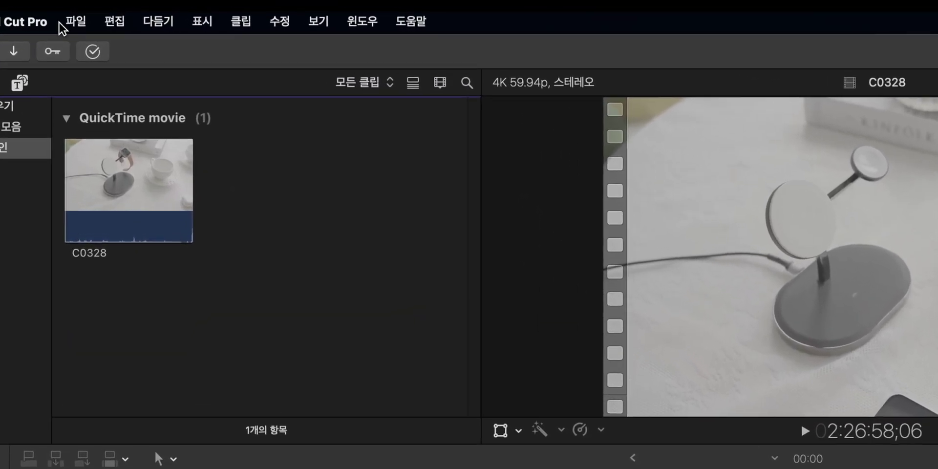
left_click(76, 21)
mouse_move(94, 51)
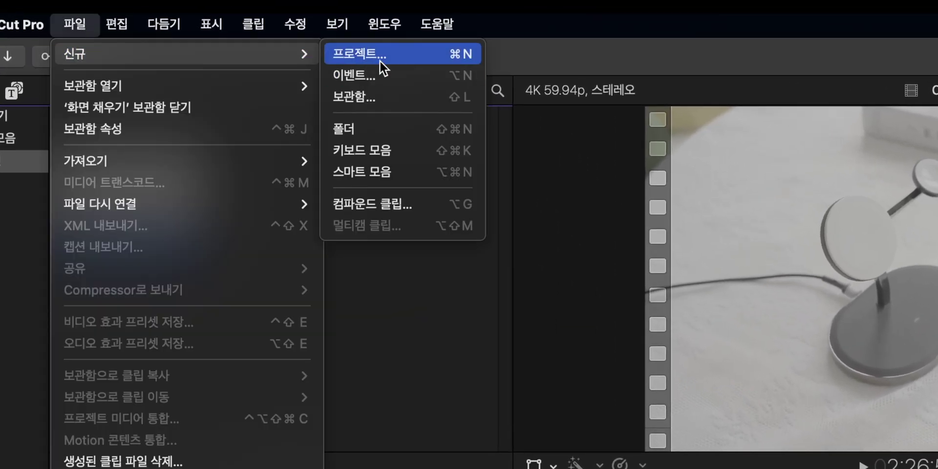
left_click(380, 60)
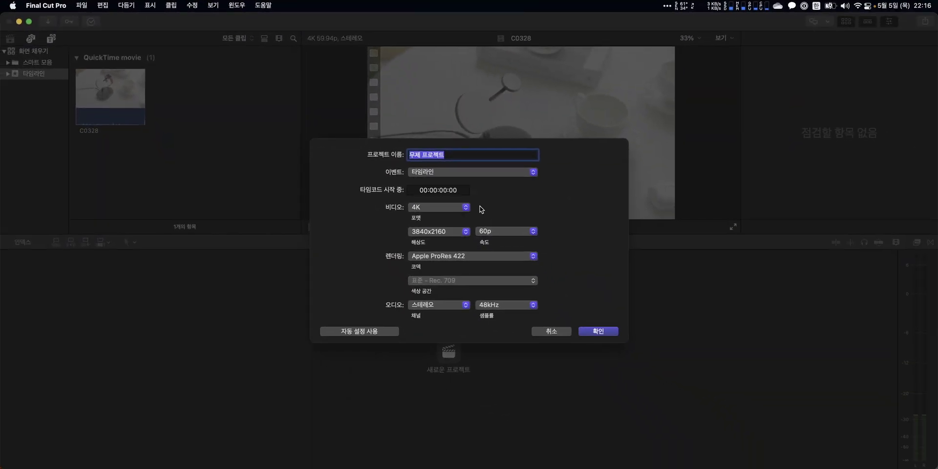
Try the 4096x2048 resolution for the new 4K project and return it to 3840x2160.
left_click(444, 233)
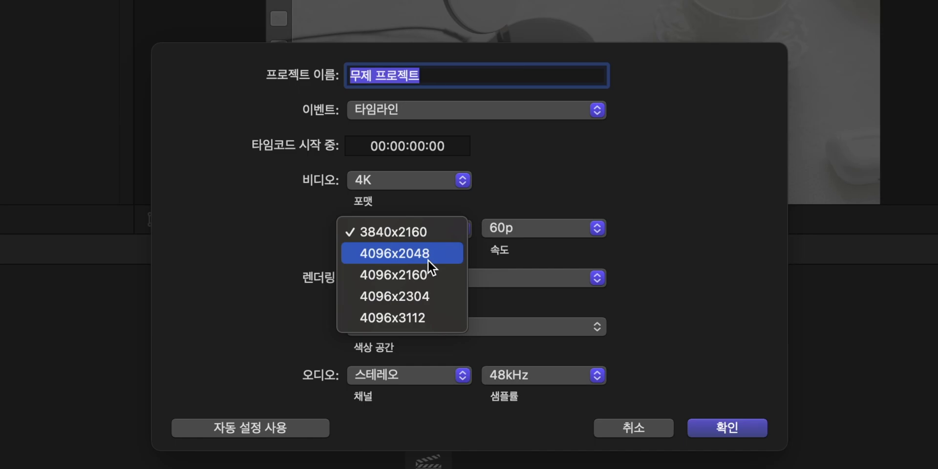
left_click(427, 259)
left_click(416, 234)
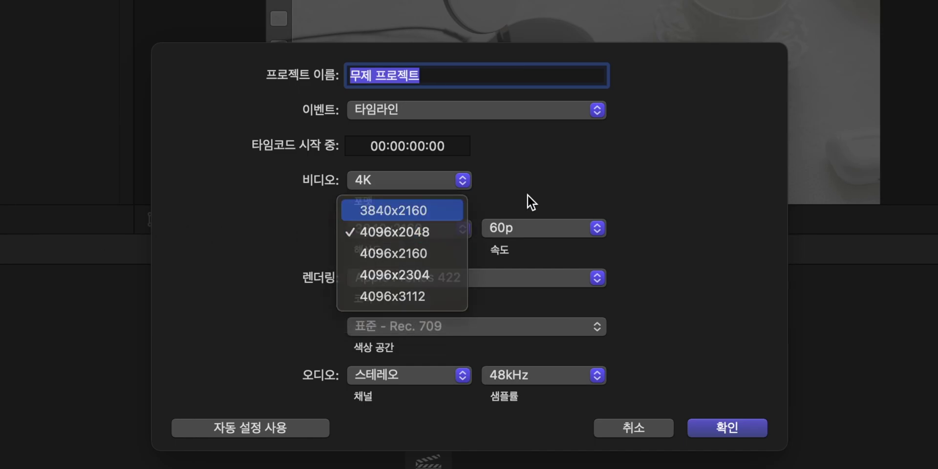
left_click(394, 211)
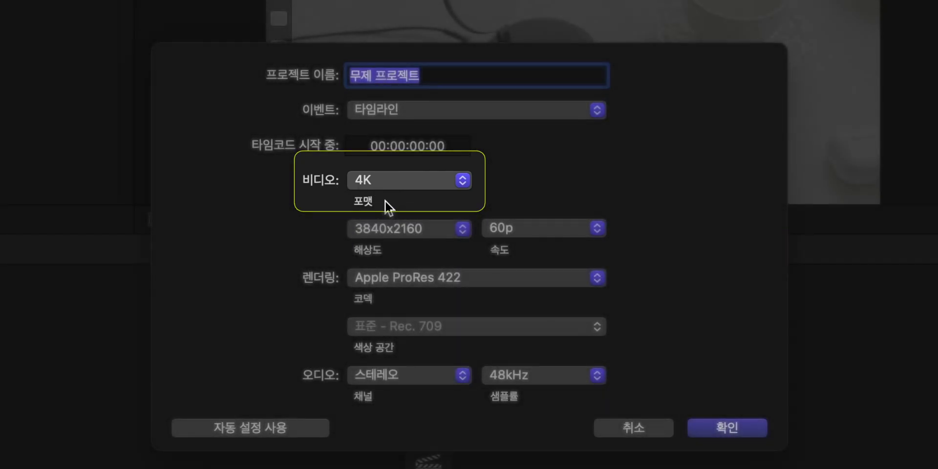
Switch the new project's video format to 사용자 설정 and name the project 2:1.
left_click(392, 186)
left_click(424, 322)
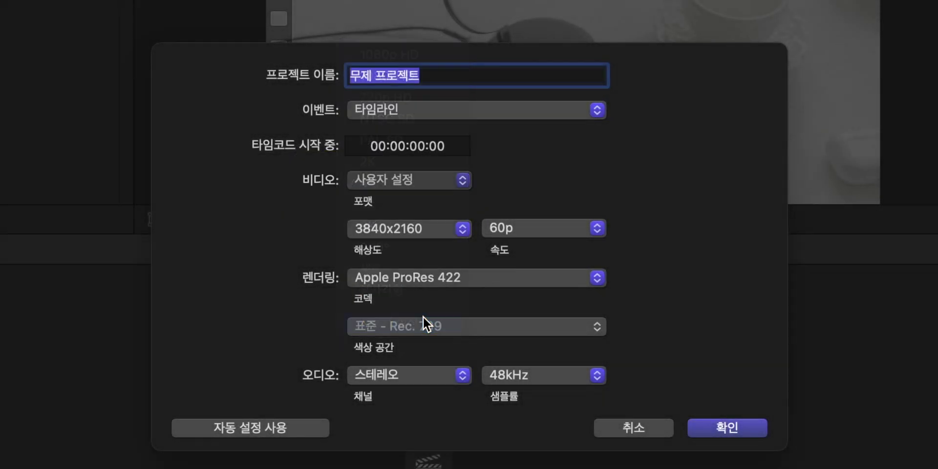
double_click(386, 210)
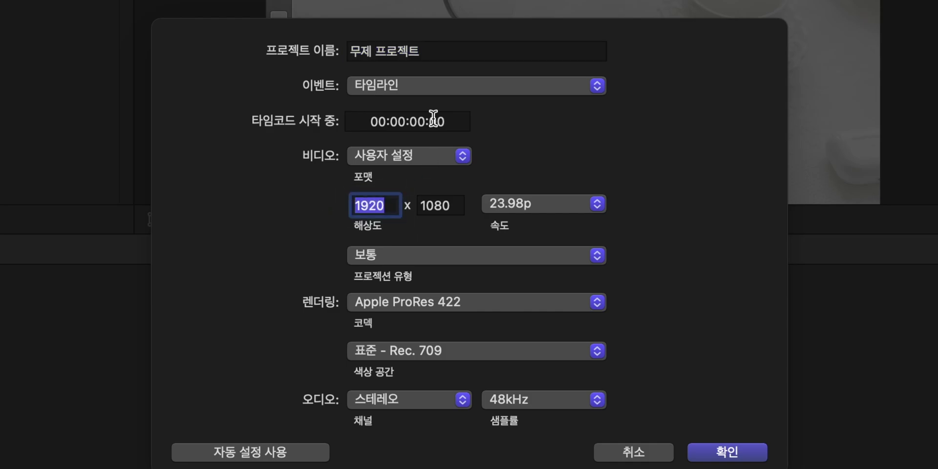
key("shift+Tab")
type("2:1")
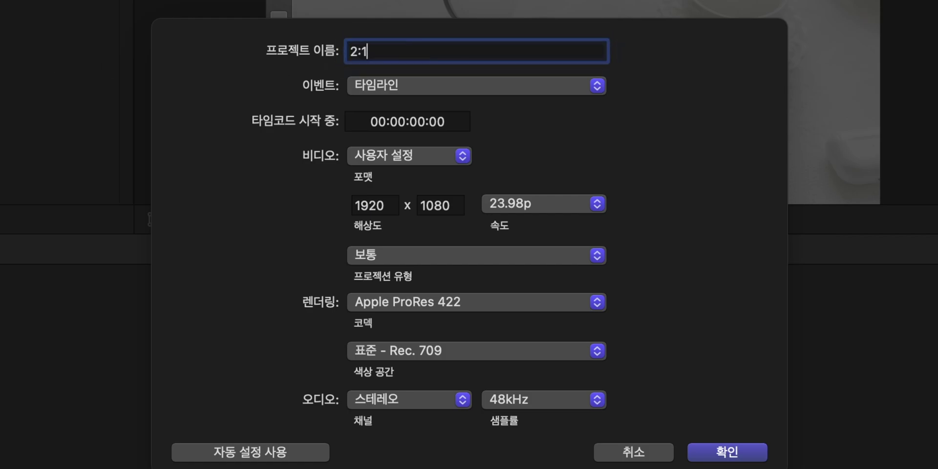
Set the project's custom resolution to 3840 x 1920.
key("Tab")
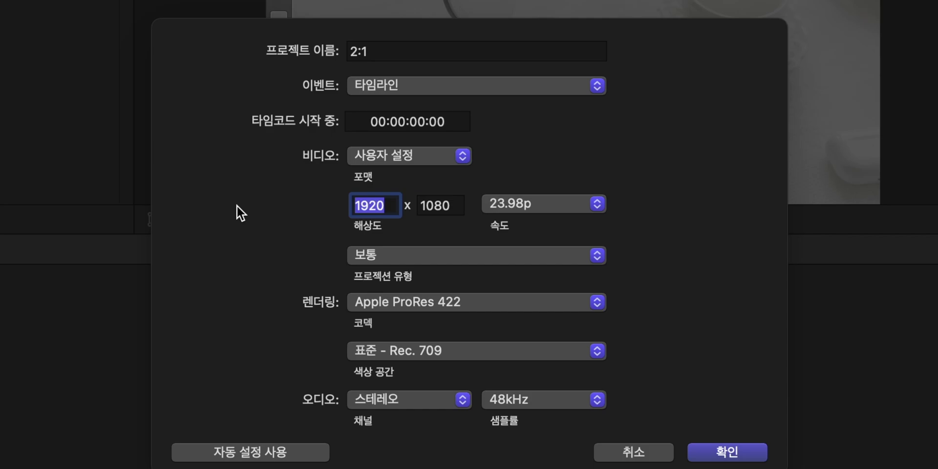
type("3840")
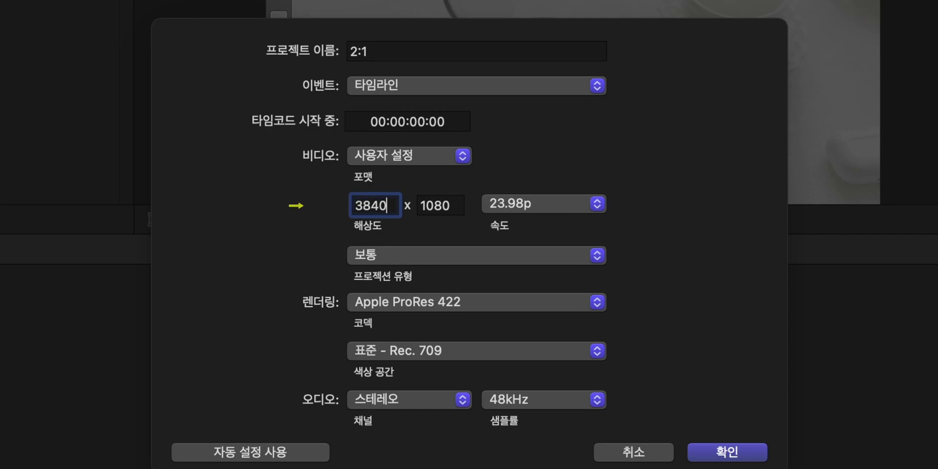
key("Tab")
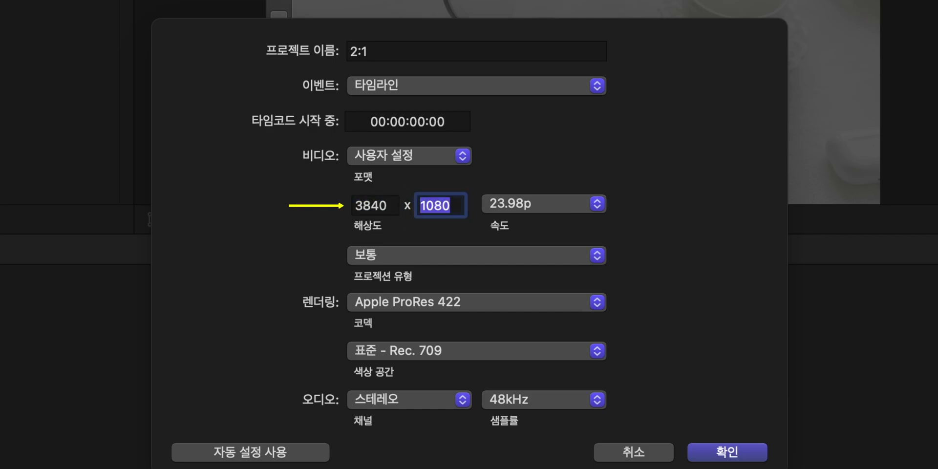
type("19")
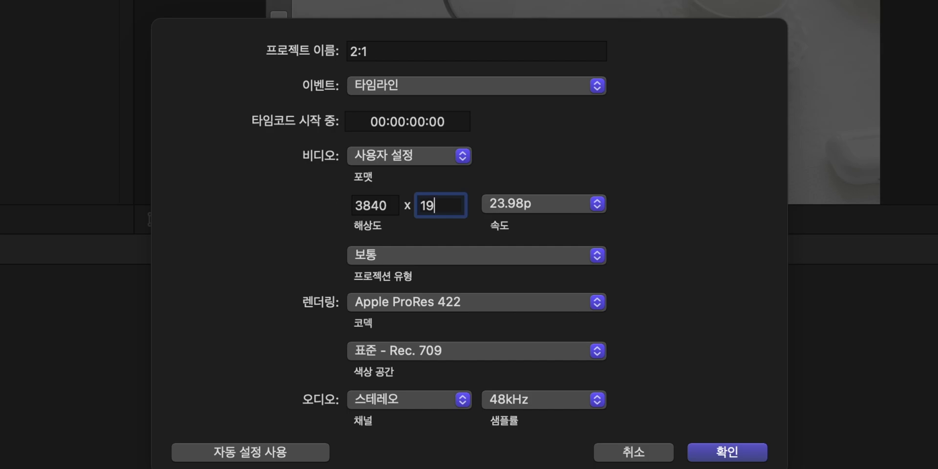
type("20")
Set the project's frame rate to 59.94p.
left_click(567, 208)
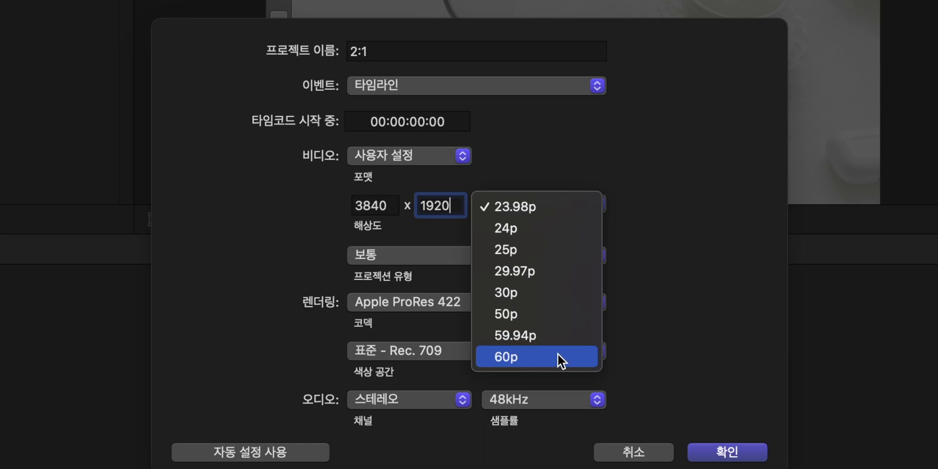
left_click(658, 196)
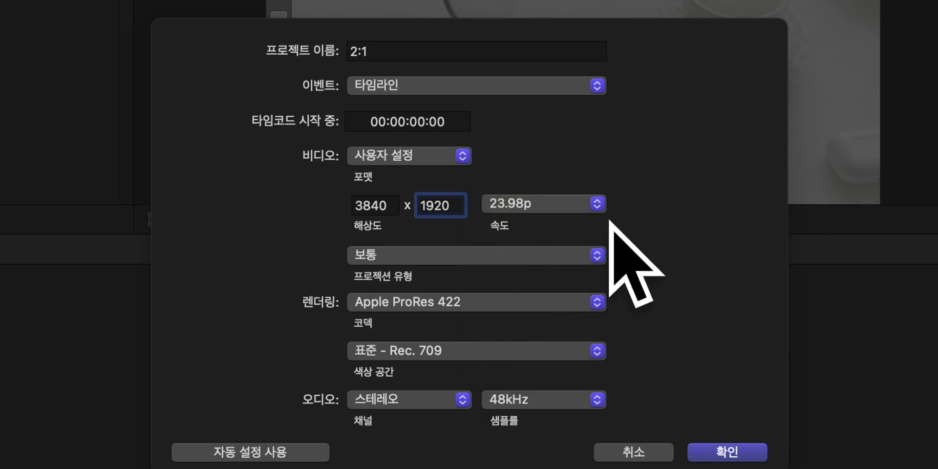
left_click(554, 205)
left_click(554, 204)
left_click(552, 205)
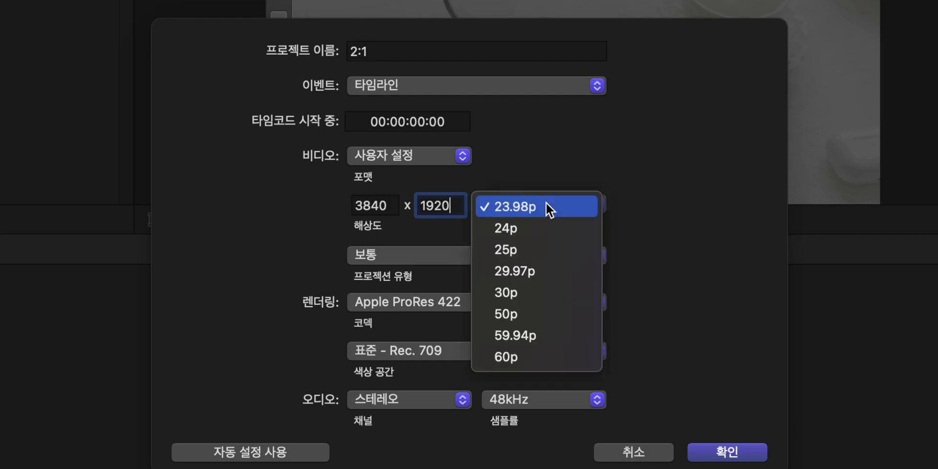
left_click(535, 338)
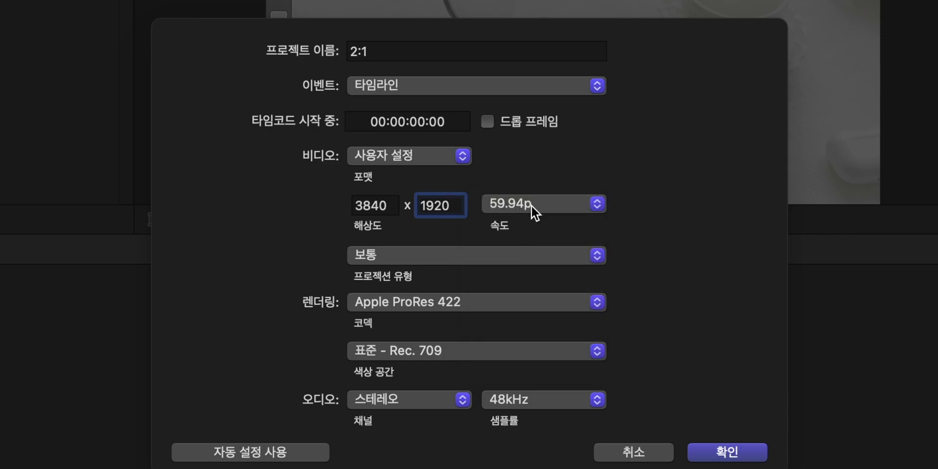
Try the 360° 모노스코프 projection type for the project and return it to 보통.
left_click(377, 260)
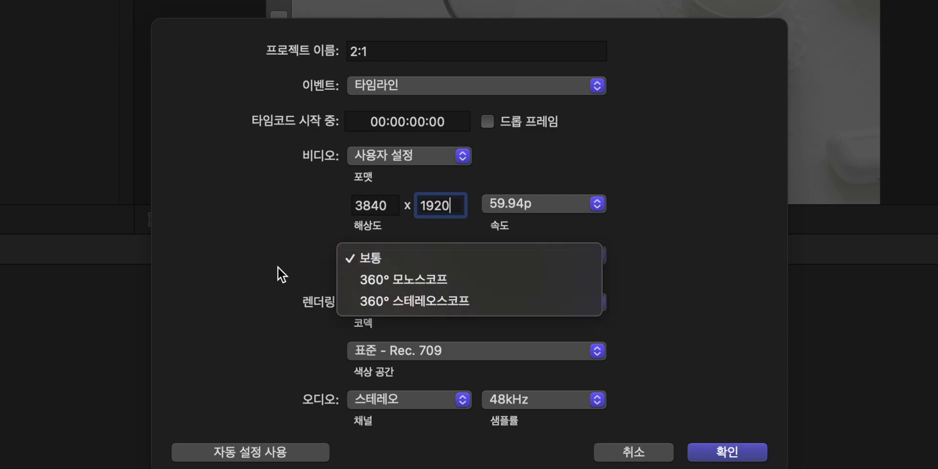
left_click(362, 258)
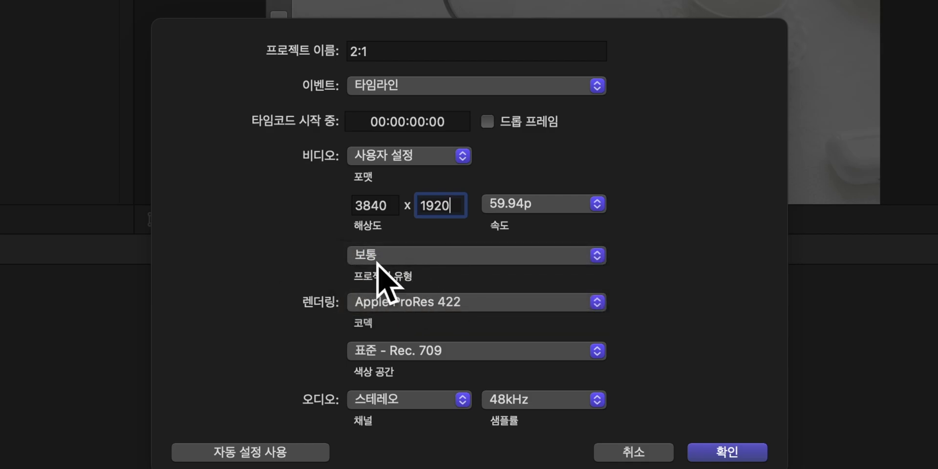
left_click(476, 254)
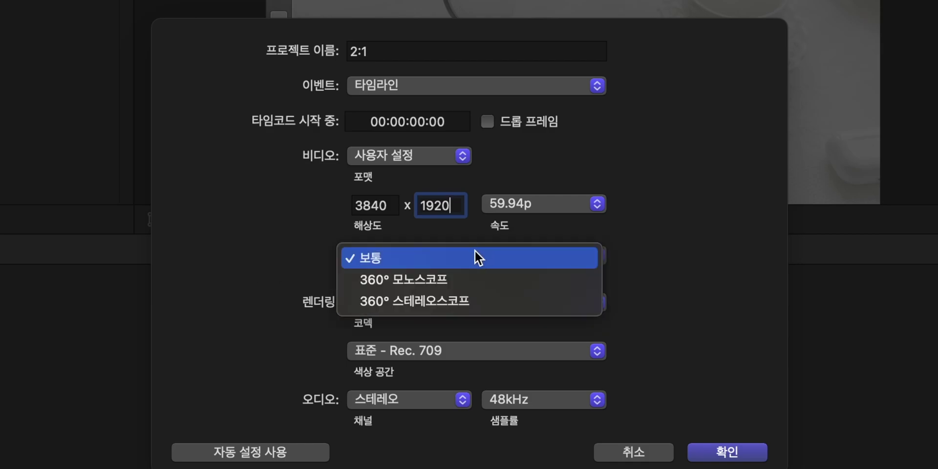
left_click(301, 264)
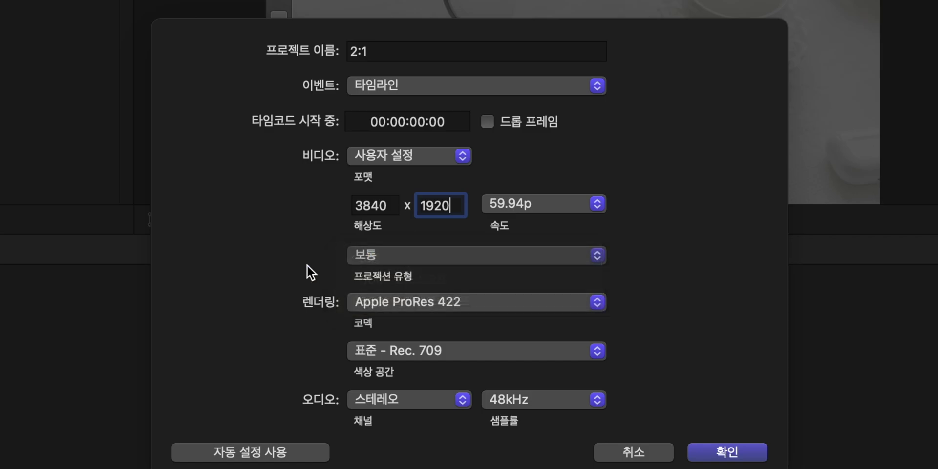
left_click(447, 259)
left_click(403, 279)
left_click(421, 256)
left_click(426, 280)
left_click(399, 256)
left_click(417, 233)
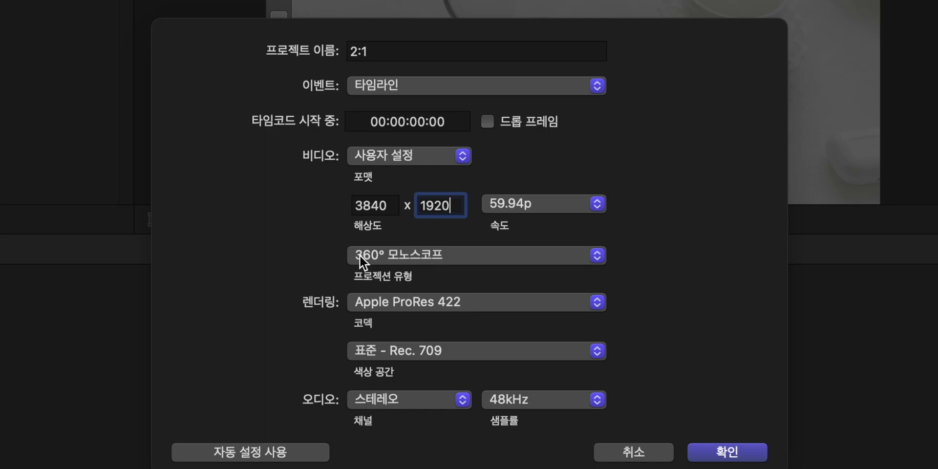
left_click_drag(360, 254, 383, 248)
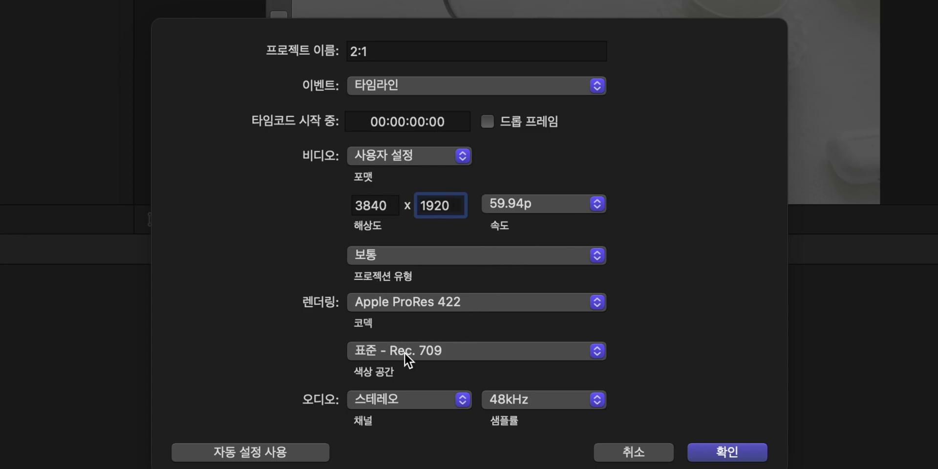
Create the configured project and place the C0328 clip at the start of its timeline.
left_click(724, 451)
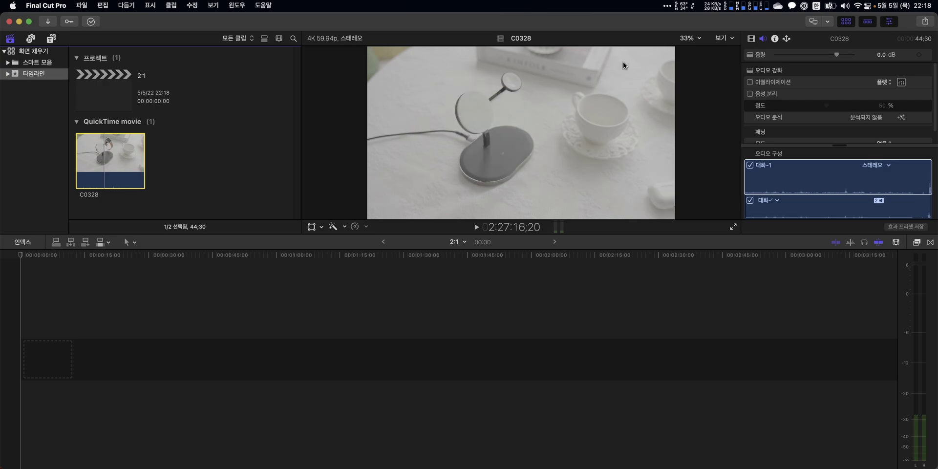
left_click(776, 38)
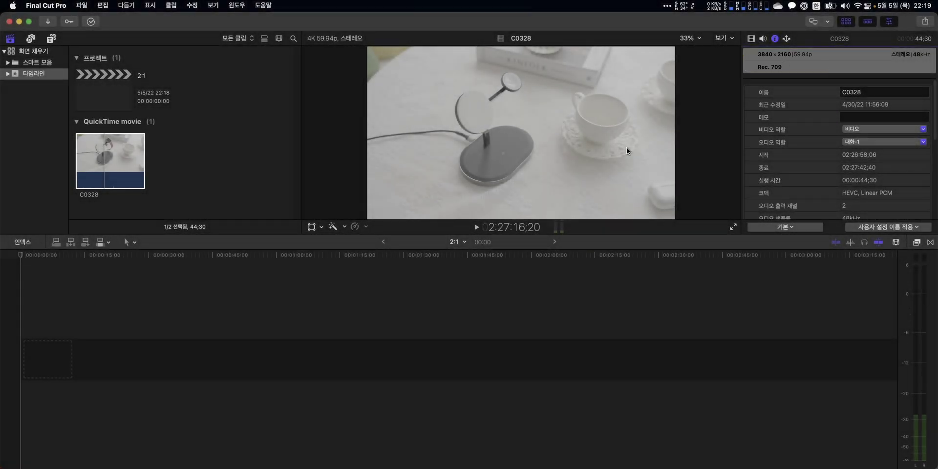
left_click_drag(129, 161, 58, 342)
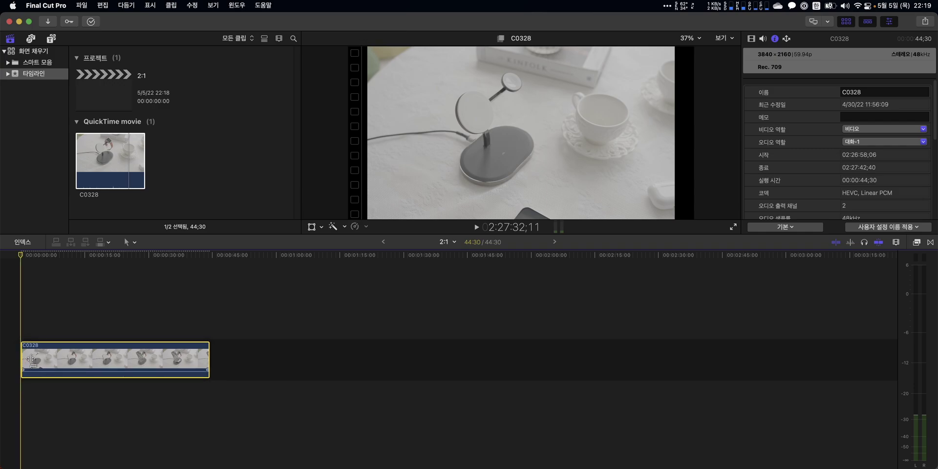
left_click(57, 318)
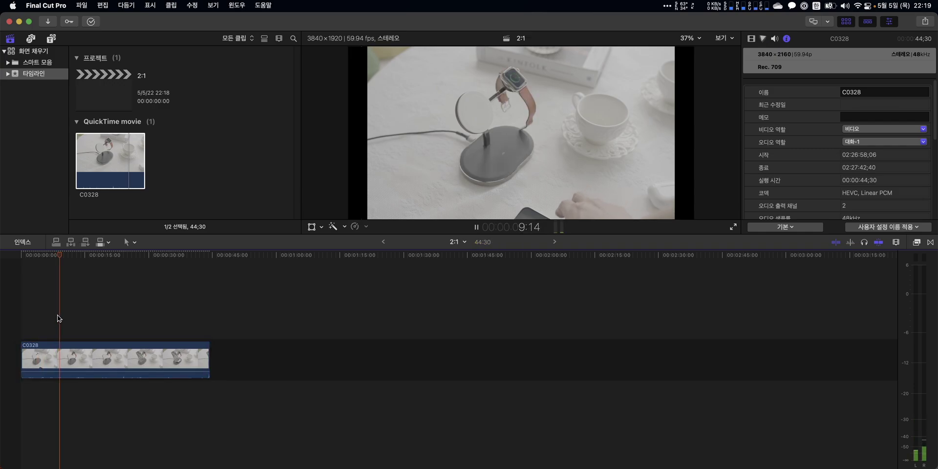
Apply the Basic Correction & Grading effect from Fave Custom Presets to the C0328 timeline clip and play it back.
left_click(917, 242)
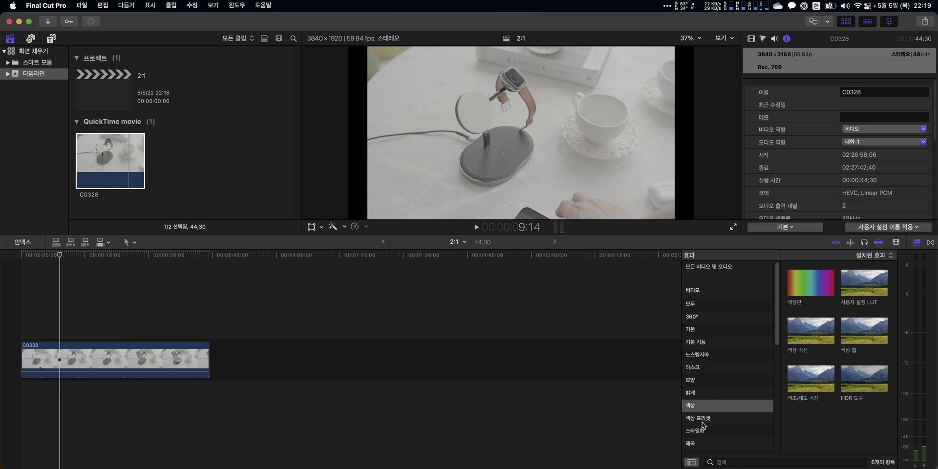
left_click(706, 419)
scroll(712, 379, "down", 3)
left_click(713, 290)
left_click_drag(811, 330, 101, 359)
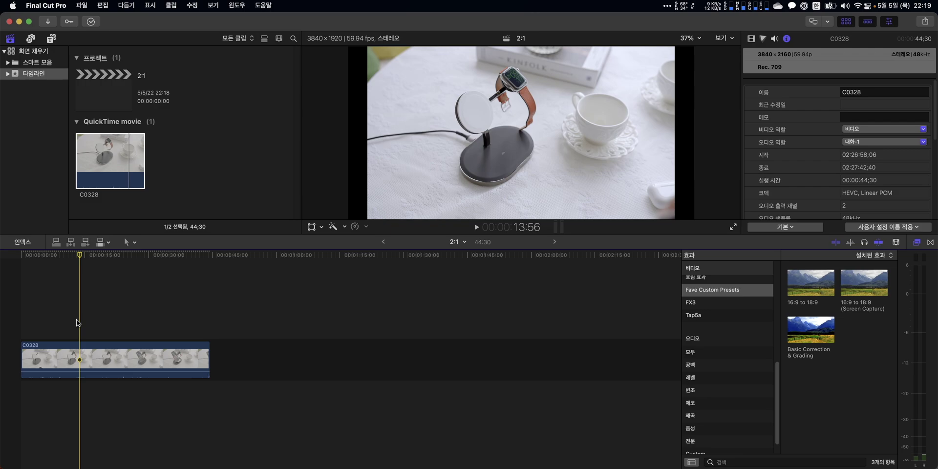
key("space")
left_click(357, 177)
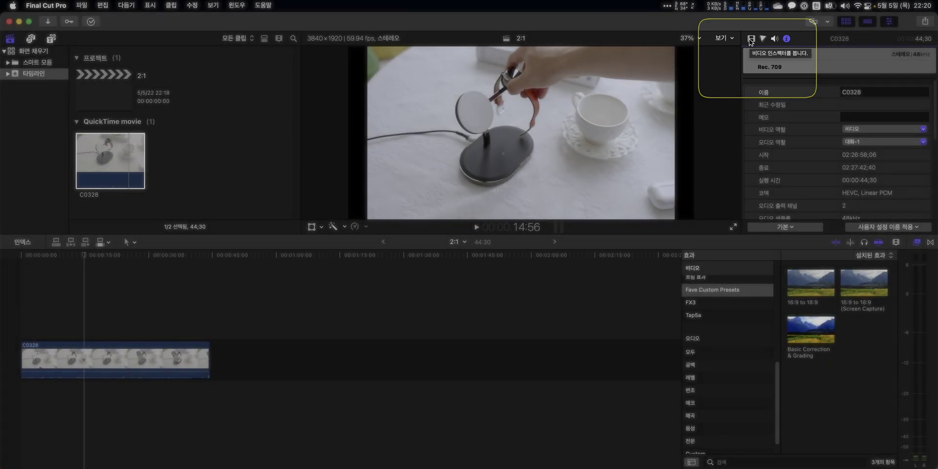
Set the C0328 clip's overall transform scale to 112.5% so it fills the 2:1 frame.
left_click(751, 39)
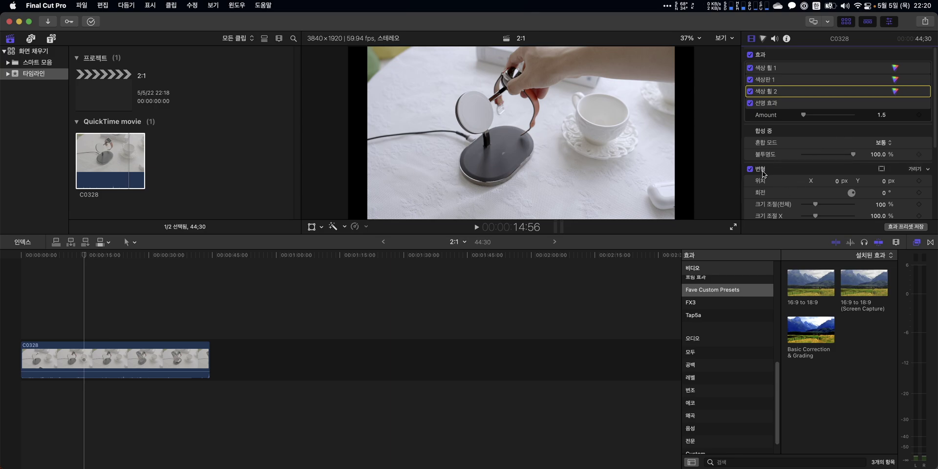
scroll(797, 167, "down", 2)
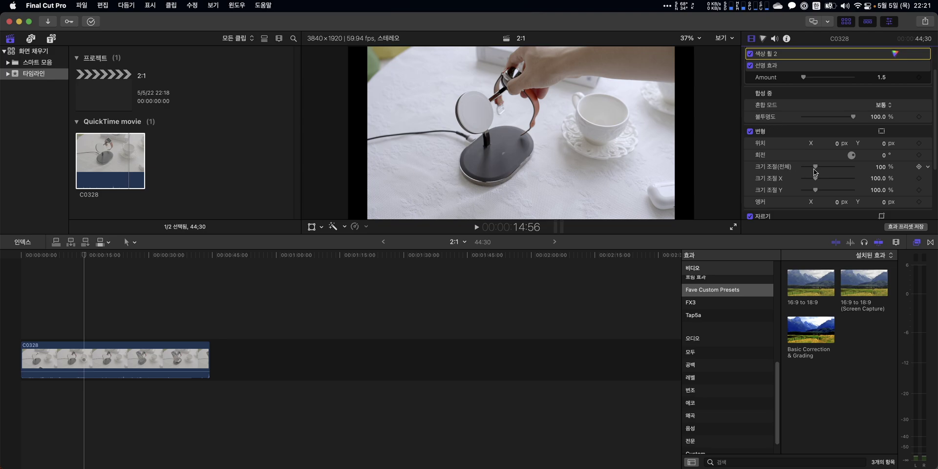
left_click_drag(865, 171, 816, 173)
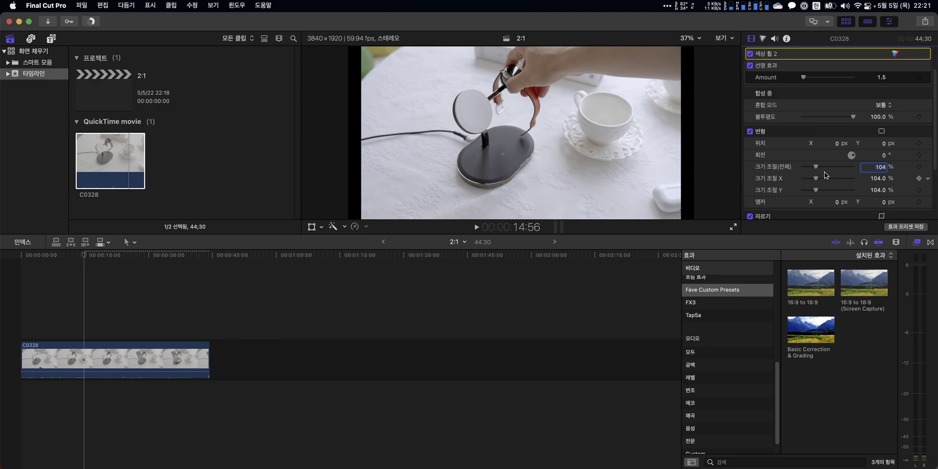
type("1125")
key("Return")
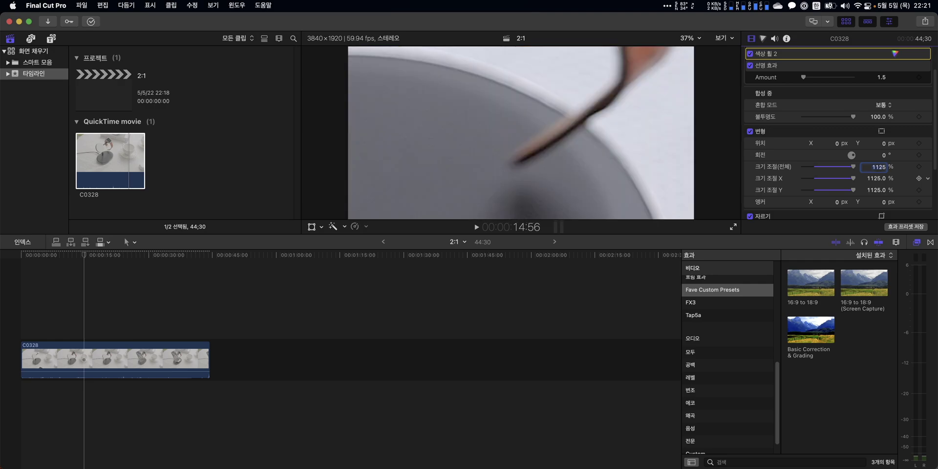
type("112.5")
key("Return")
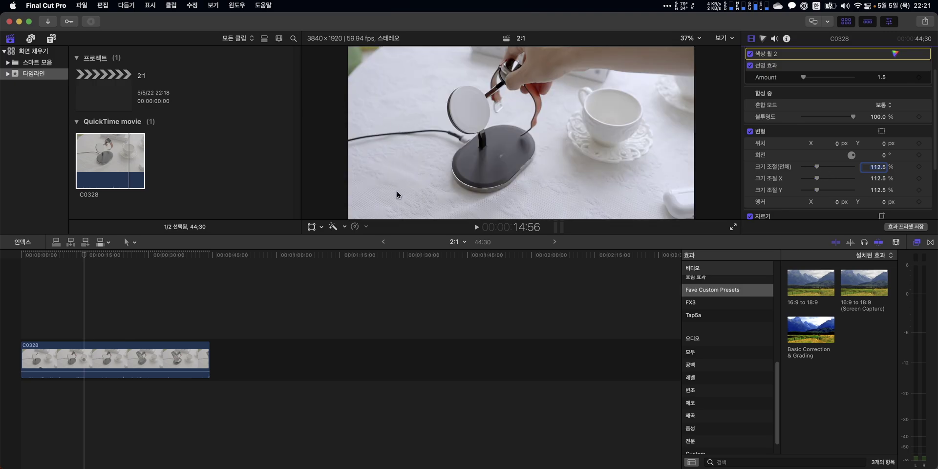
Play back the scaled C0328 clip to check how it fills the frame.
key("space")
left_click(118, 300)
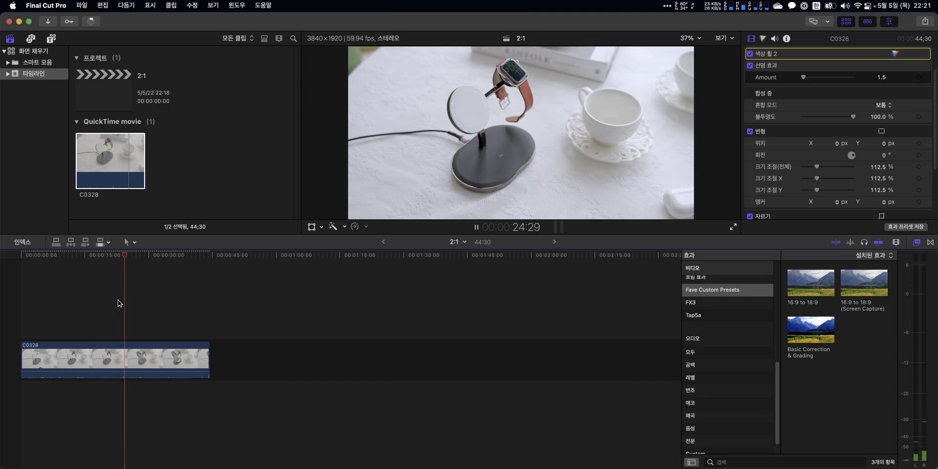
key("space")
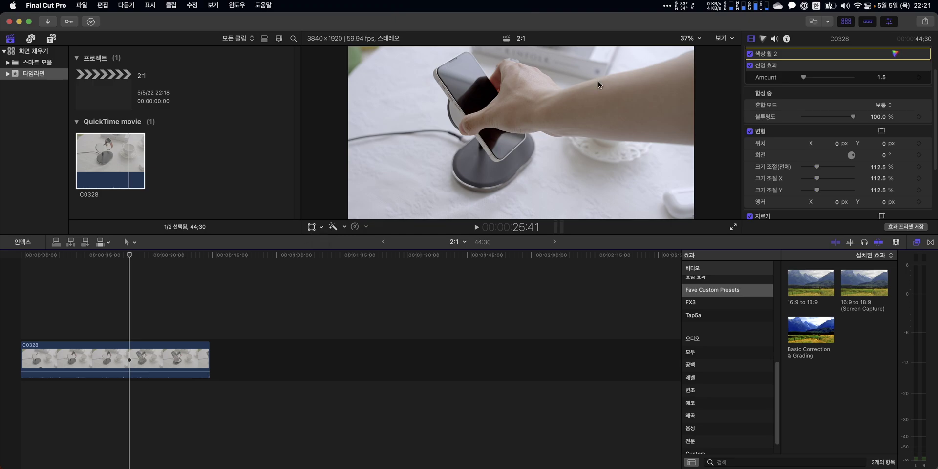
Set the viewer zoom to 25% and show the C0328 clip's transform controls over the image.
left_click(689, 39)
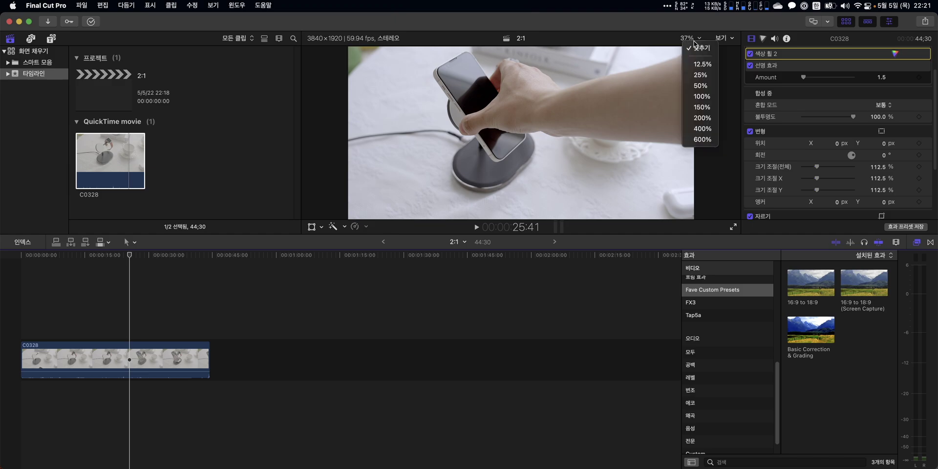
left_click(711, 79)
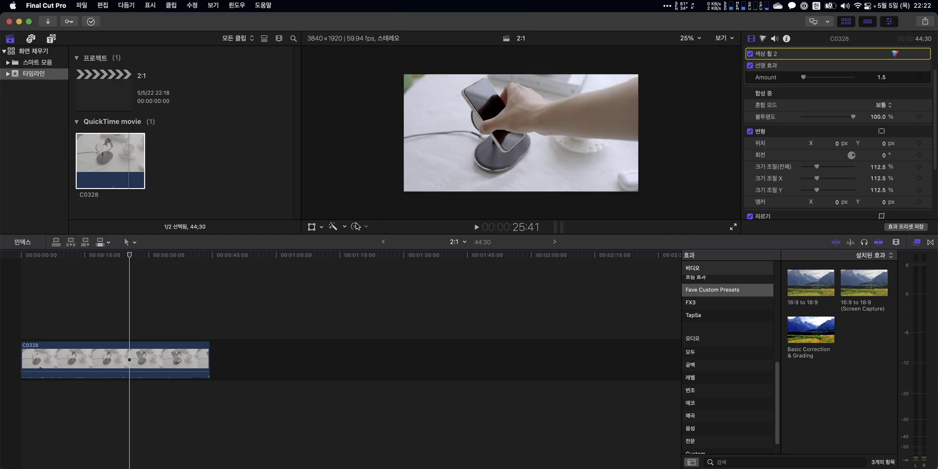
left_click(313, 227)
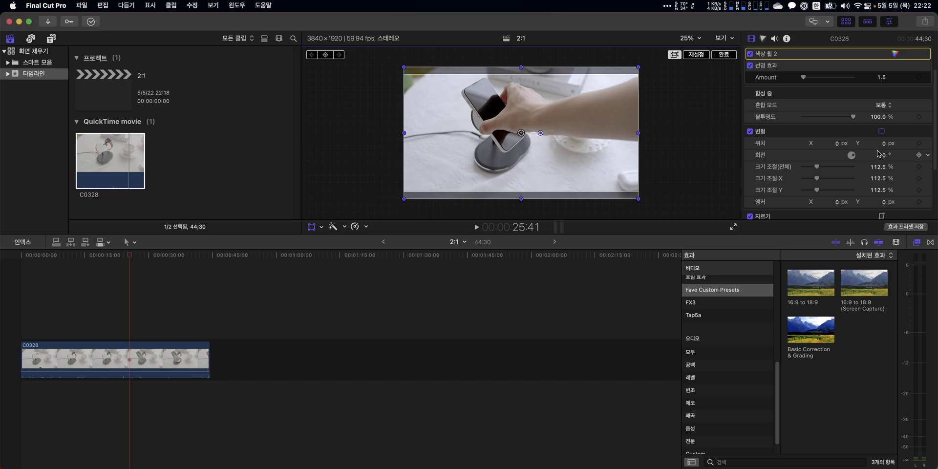
Try shifting the C0328 clip upward with Y position values such as 50, 150 and 164 px.
left_click(829, 144)
left_click(877, 147)
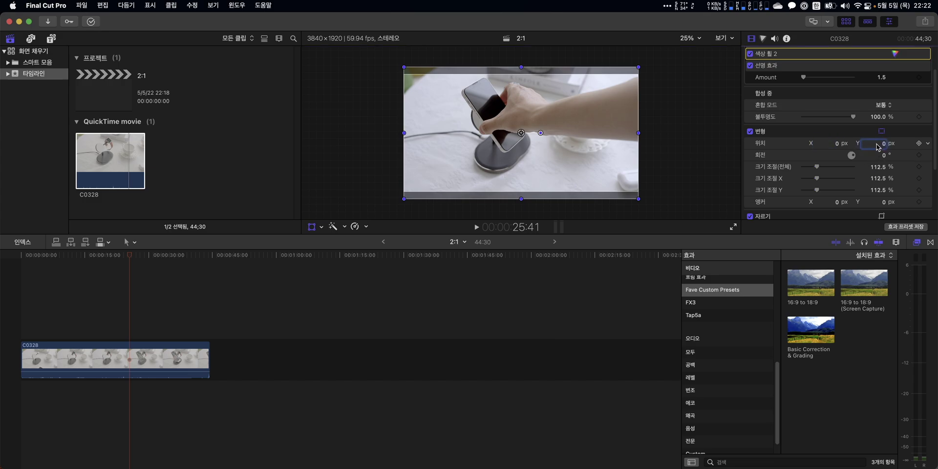
type("50")
key("Return")
left_click_drag(875, 144, 874, 117)
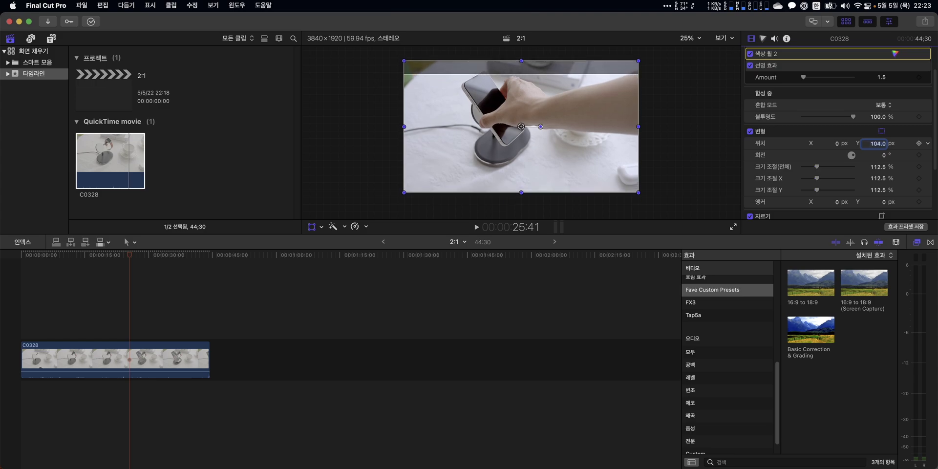
left_click(697, 170)
type("150")
key("Return")
type("164")
key("Return")
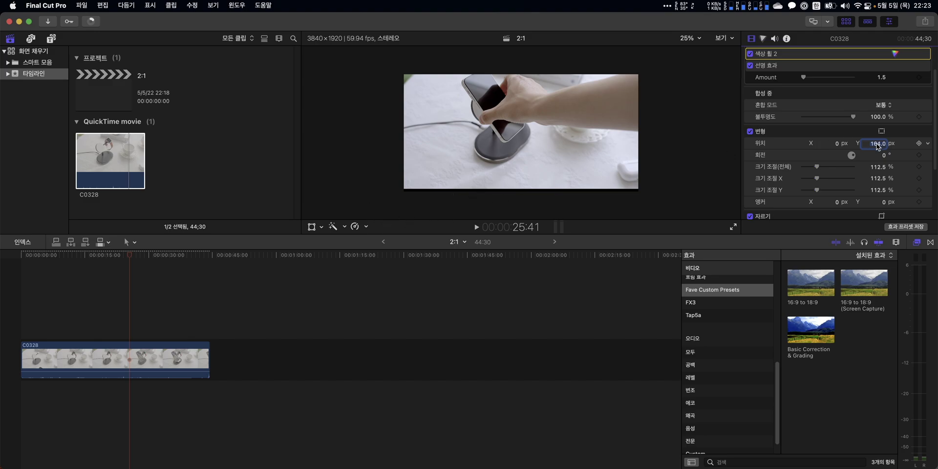
Try a Y position of 120 px for the C0328 clip, and settle on -120 px.
type("120")
key("Return")
type("-120")
key("Return")
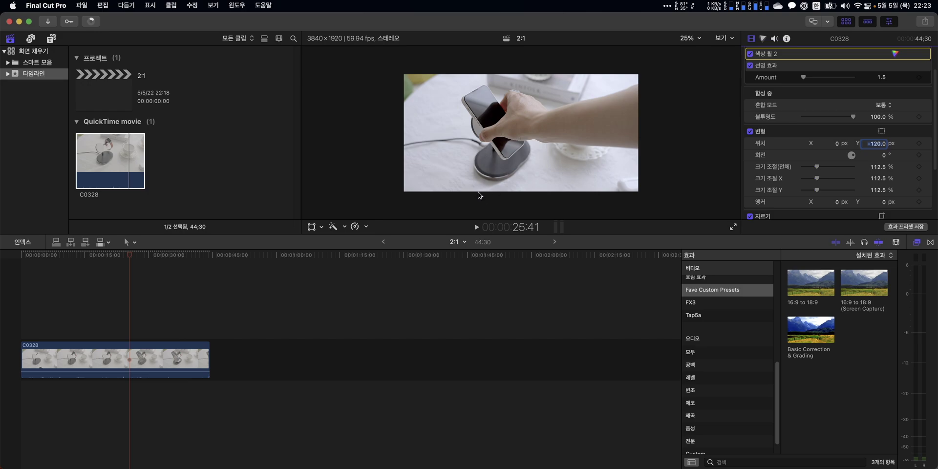
Play back the repositioned clip from a later point in the timeline and return the viewer zoom to 맞추기.
left_click(158, 289)
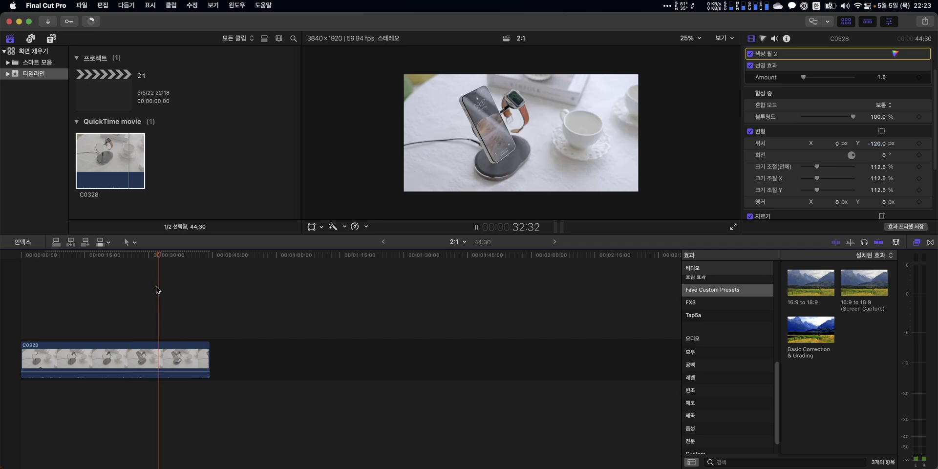
key("space")
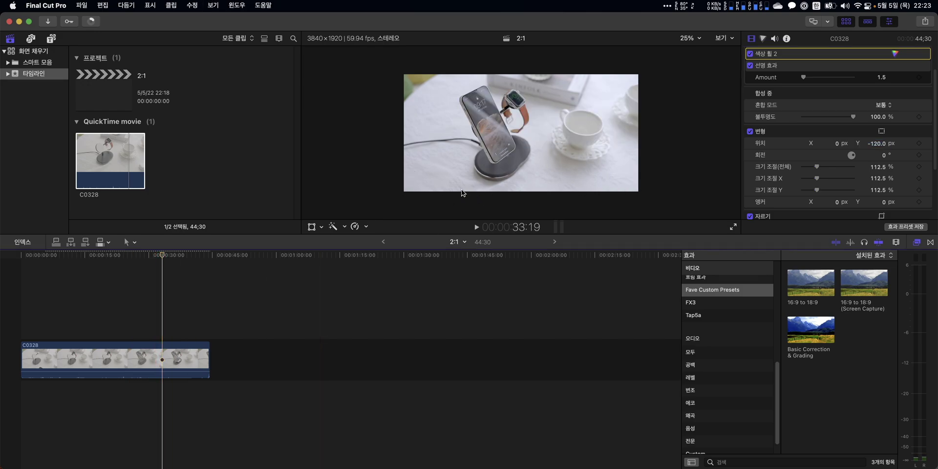
left_click(688, 38)
left_click(712, 51)
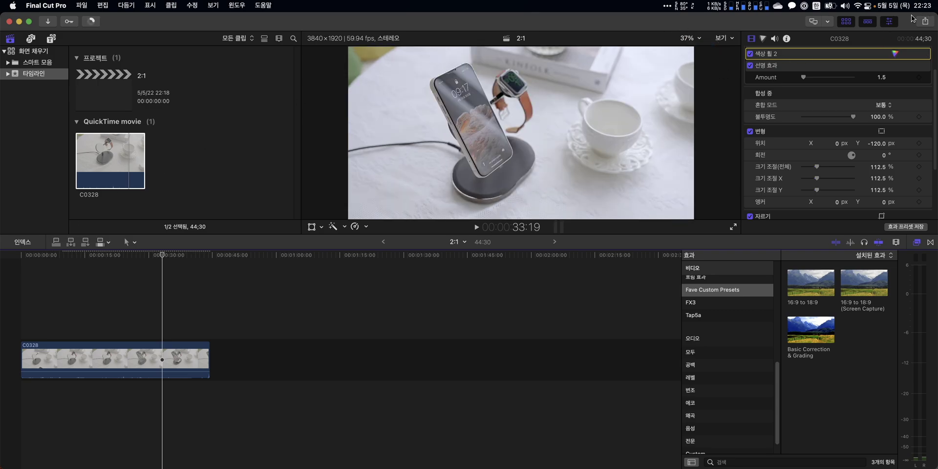
Open the export dialog for the 2:1 project and return to the event browser with nothing selected.
key("super+e")
left_click(637, 295)
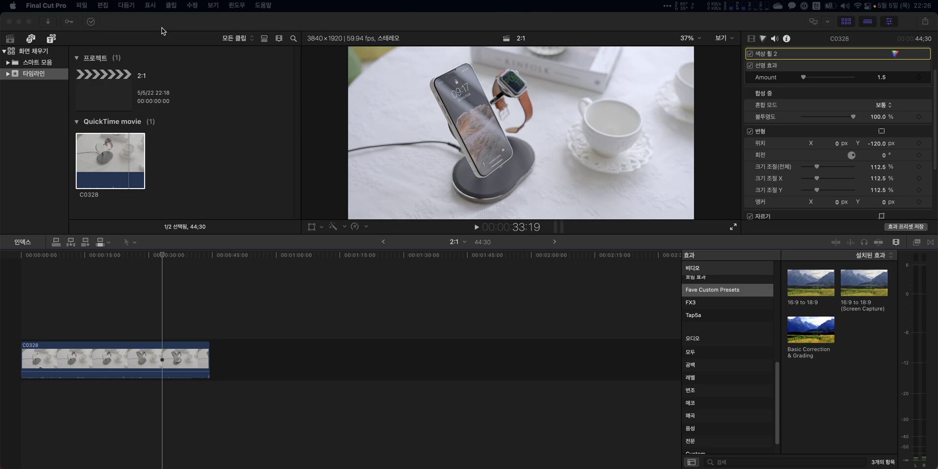
left_click(235, 100)
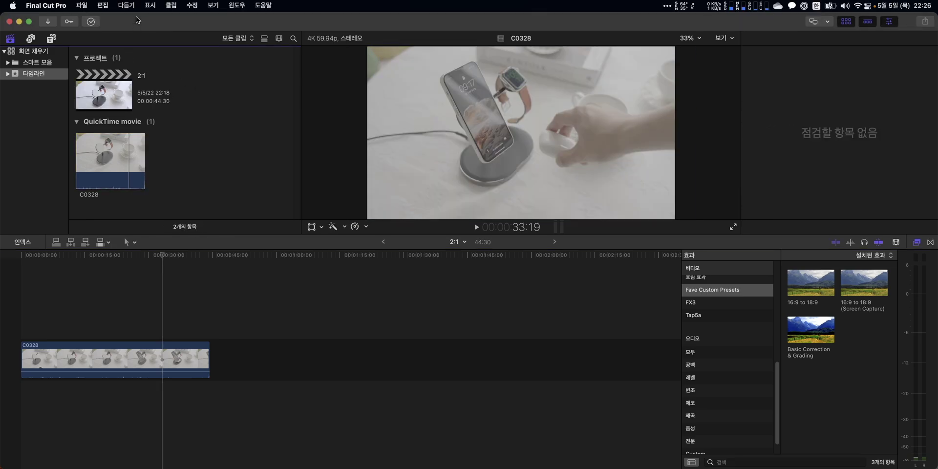
left_click(82, 5)
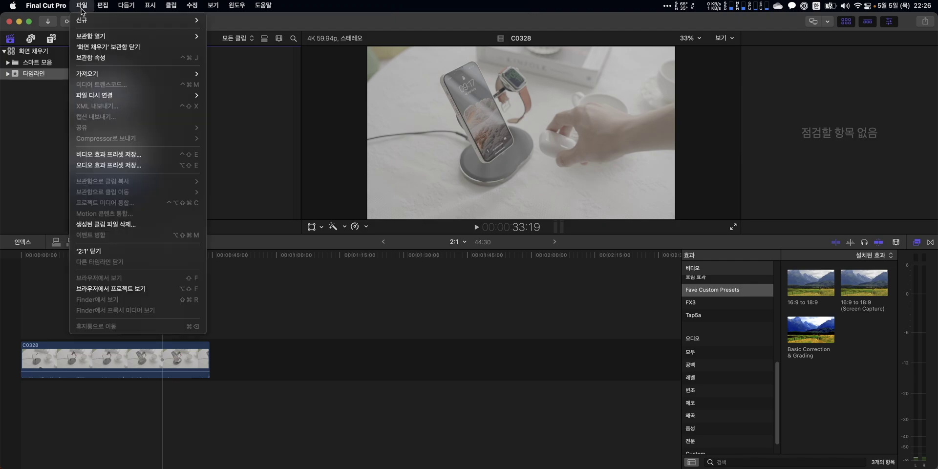
mouse_move(102, 22)
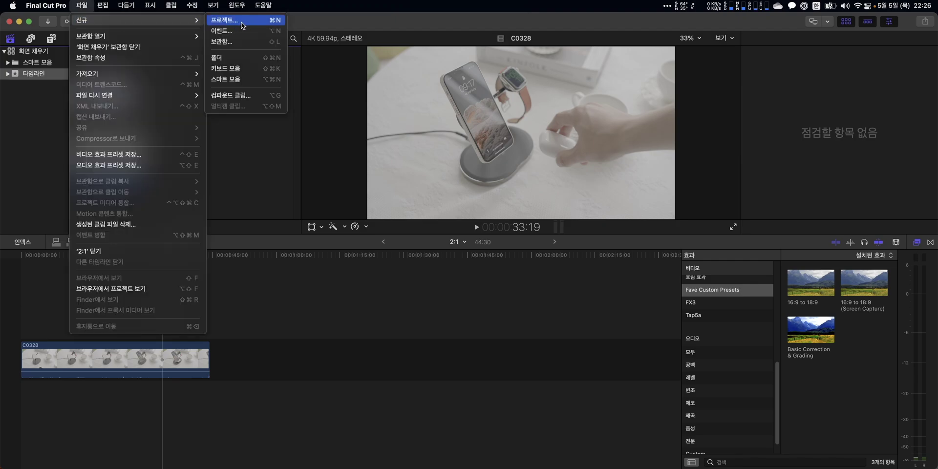
left_click(268, 179)
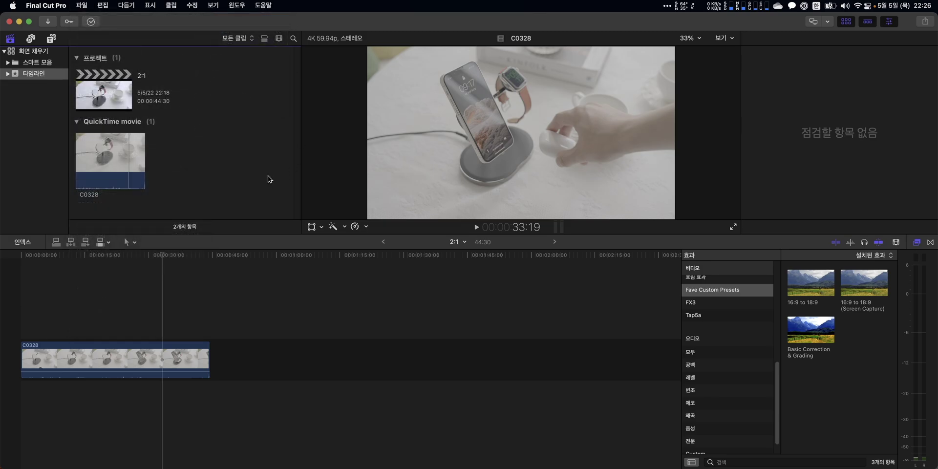
Start a new project in the 타임라인 event and name it 19.5:9.
key("super+n")
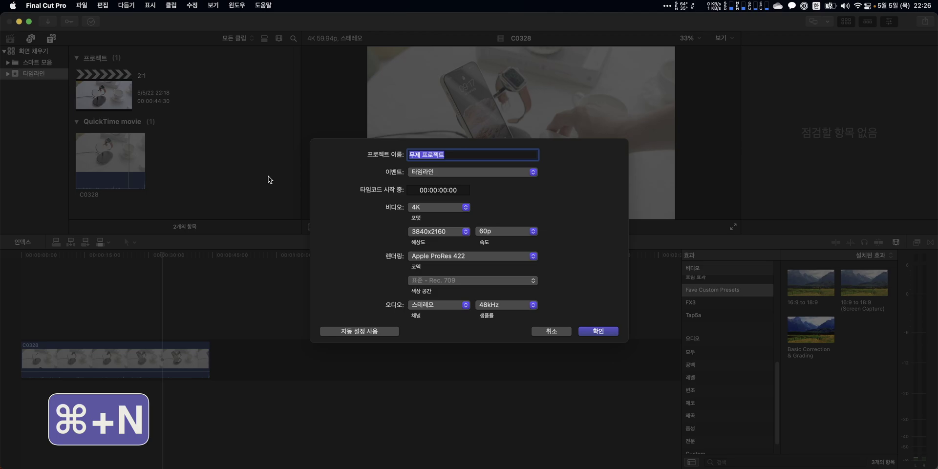
left_click(459, 152)
key("BackSpace")
key("BackSpace")
key("BackSpace")
key("BackSpace")
key("BackSpace")
key("BackSpace")
key("BackSpace")
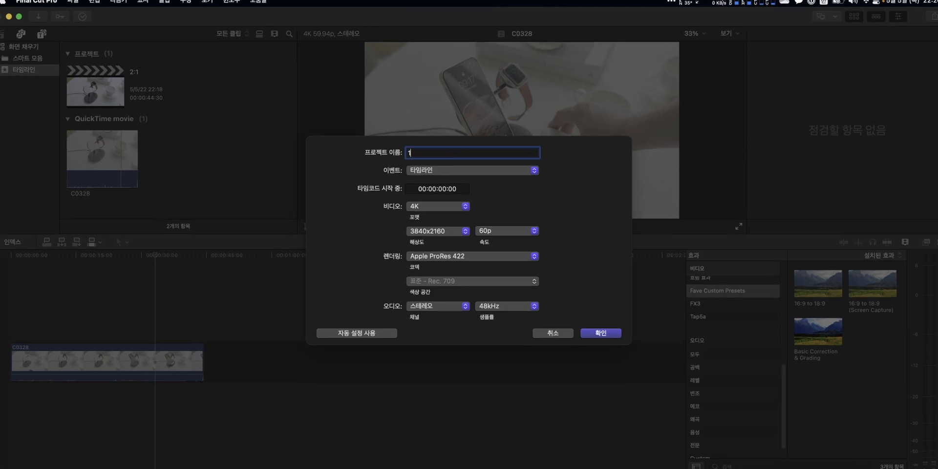
type("19.5:")
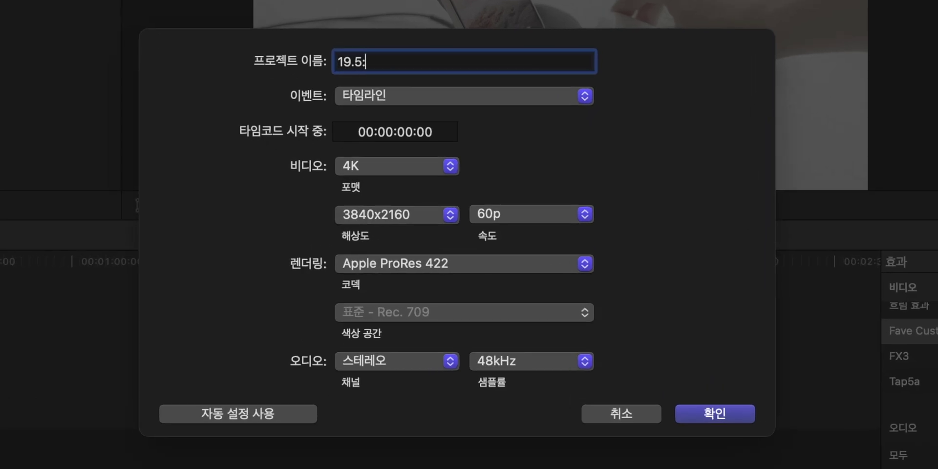
type("9")
Switch the project's video format to 사용자 설정 and set the resolution to 3840 x 1772.
left_click(398, 167)
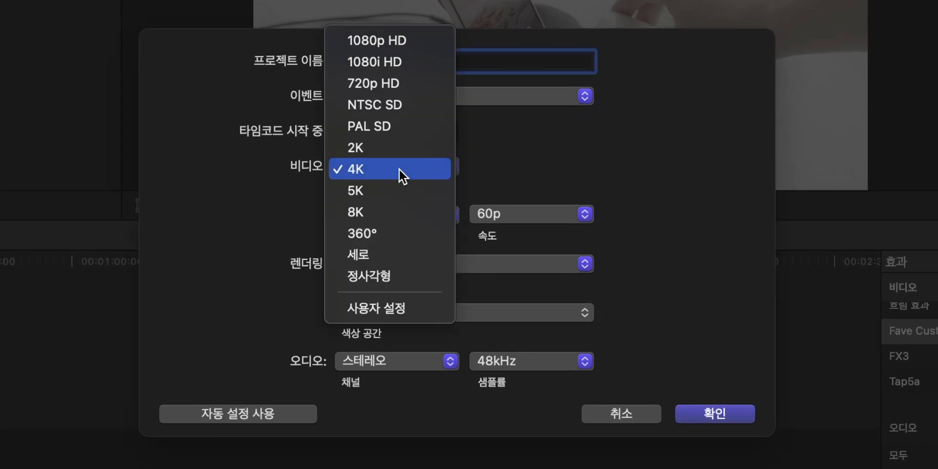
left_click(410, 308)
double_click(359, 191)
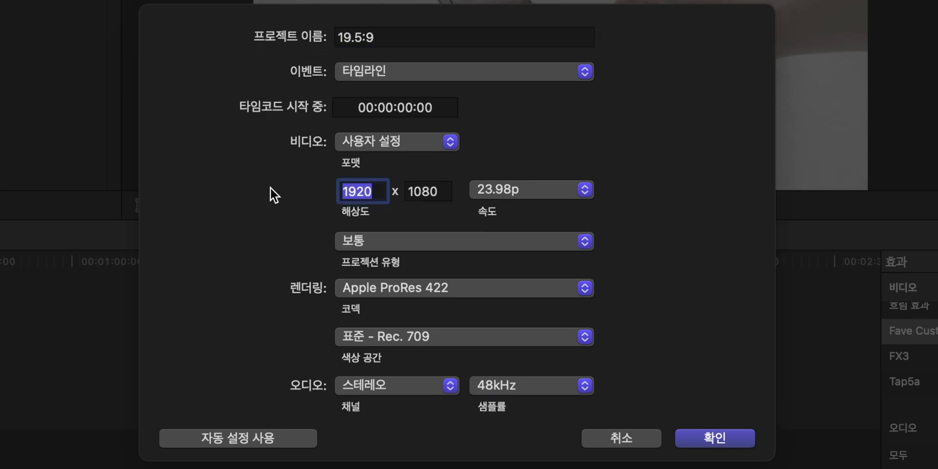
type("3840")
key("Tab")
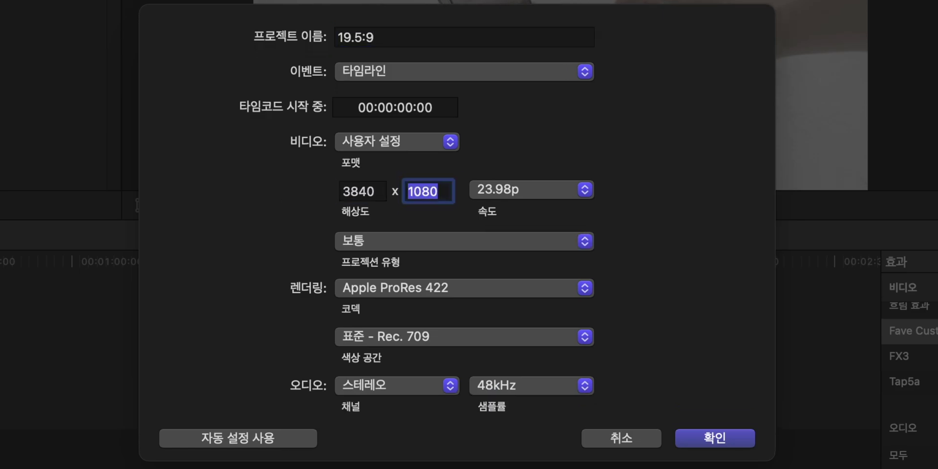
type("1772")
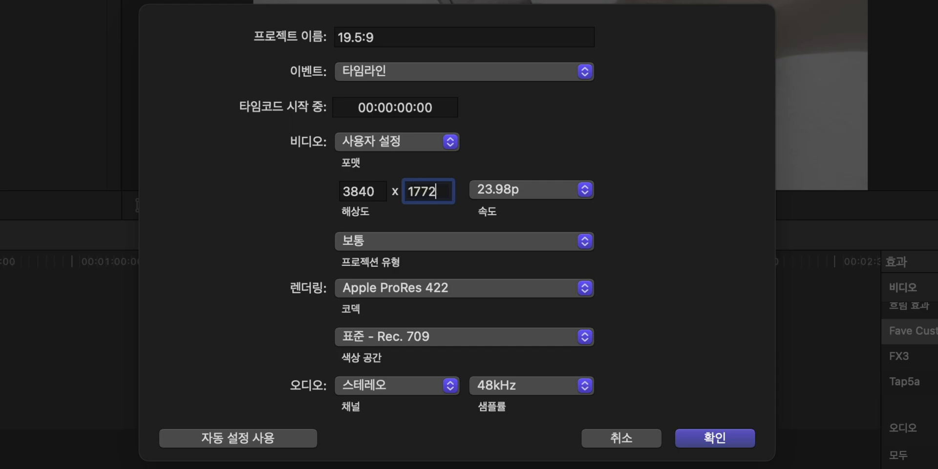
Set the frame rate to 59.94p and create the 19.5:9 project.
left_click(489, 190)
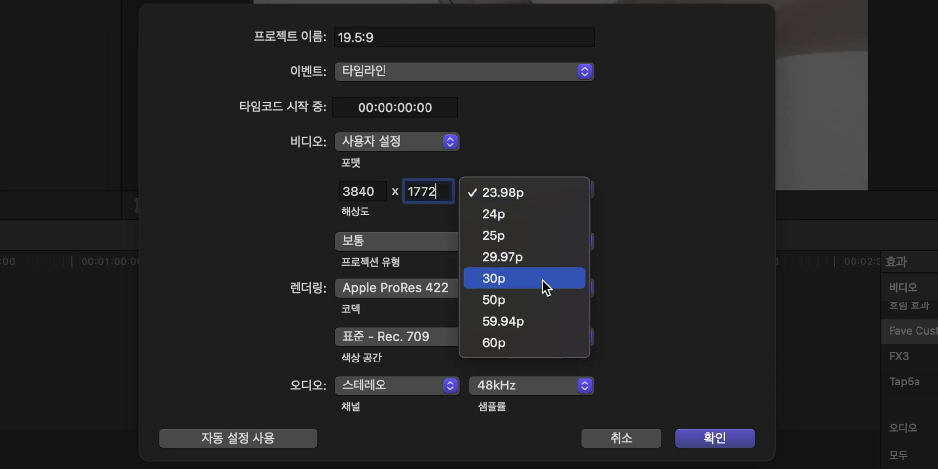
left_click(519, 322)
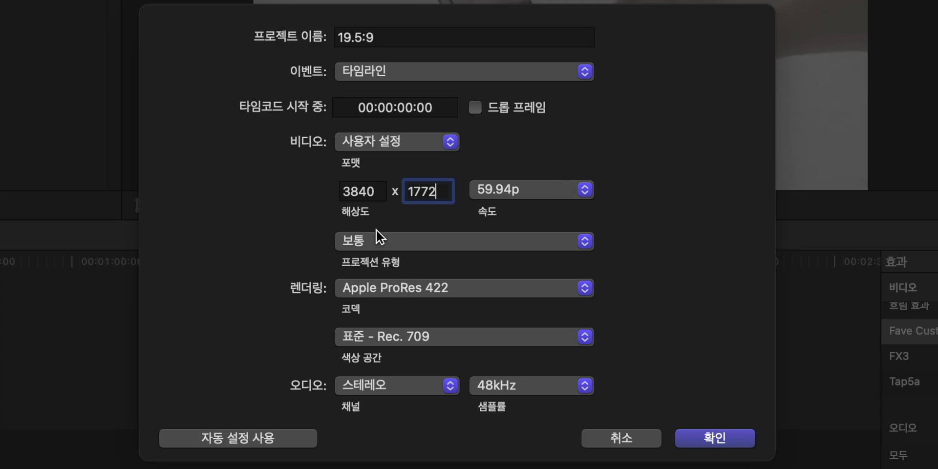
left_click(697, 433)
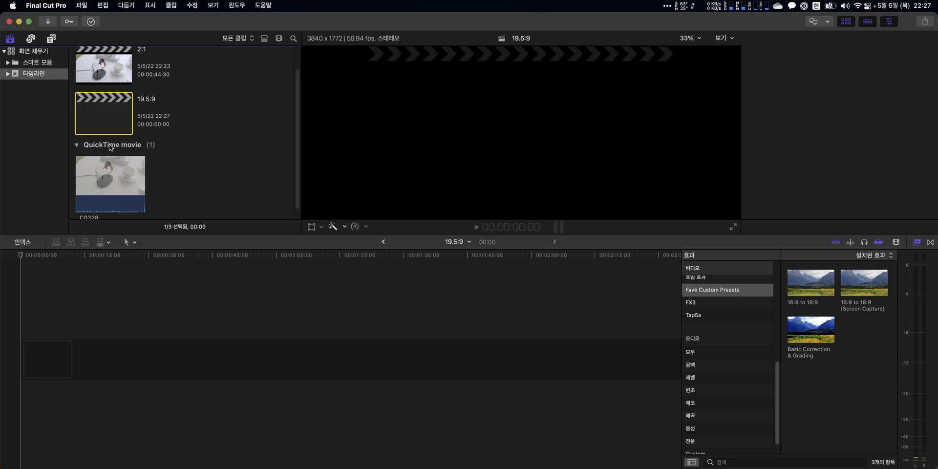
Place the C0328 clip in the 19.5:9 timeline, apply Basic Correction & Grading to it and play it back.
left_click(100, 188)
left_click_drag(101, 197, 67, 319)
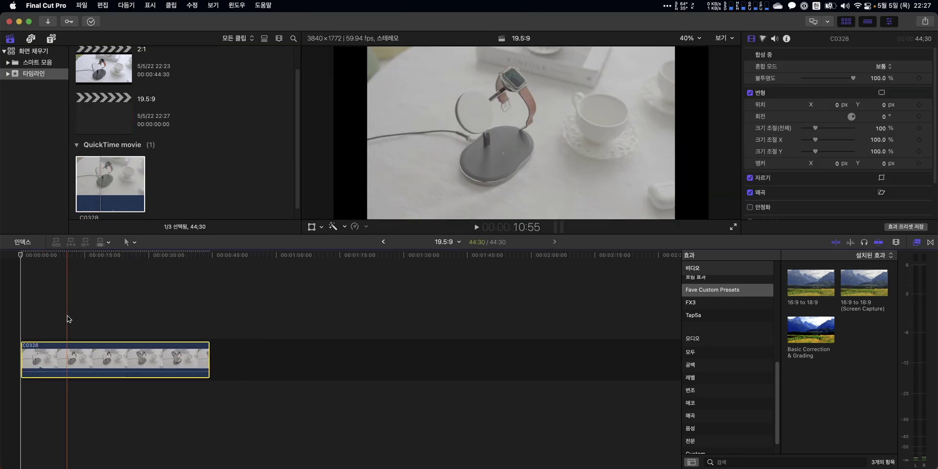
left_click_drag(810, 337, 101, 364)
key("space")
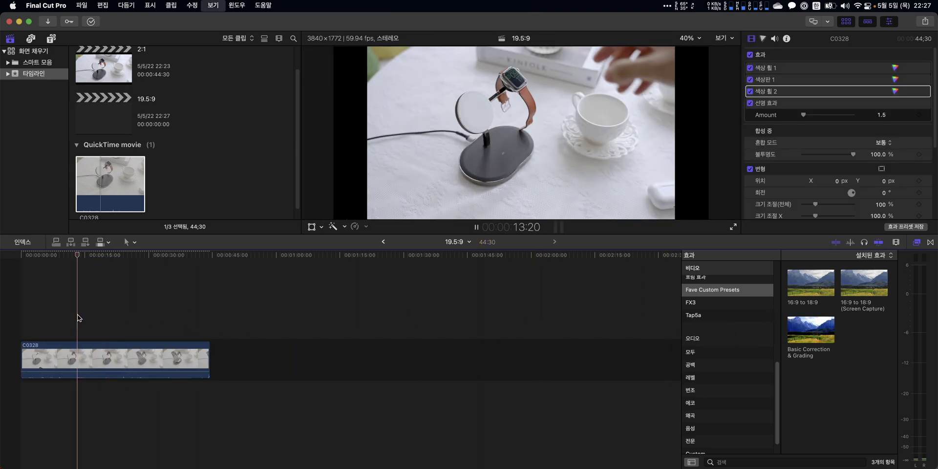
key("space")
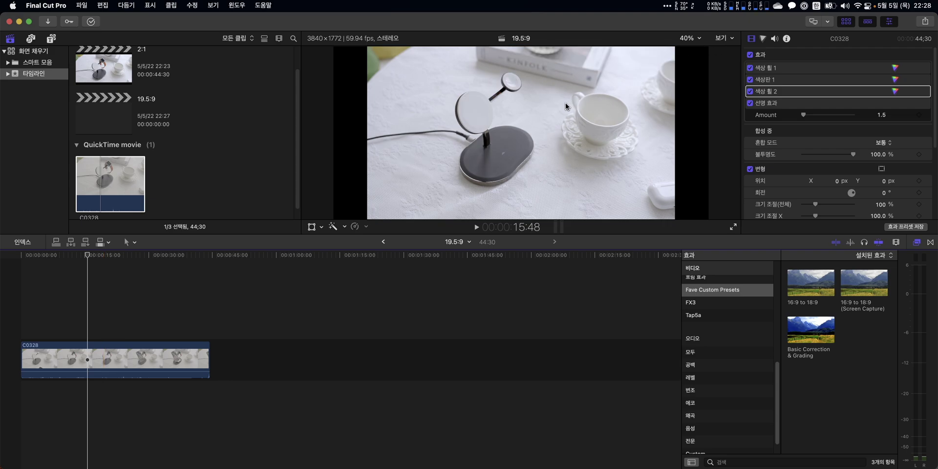
Set the C0328 clip's overall transform scale to 121.89% so it fills the 19.5:9 frame.
scroll(777, 165, "down", 2)
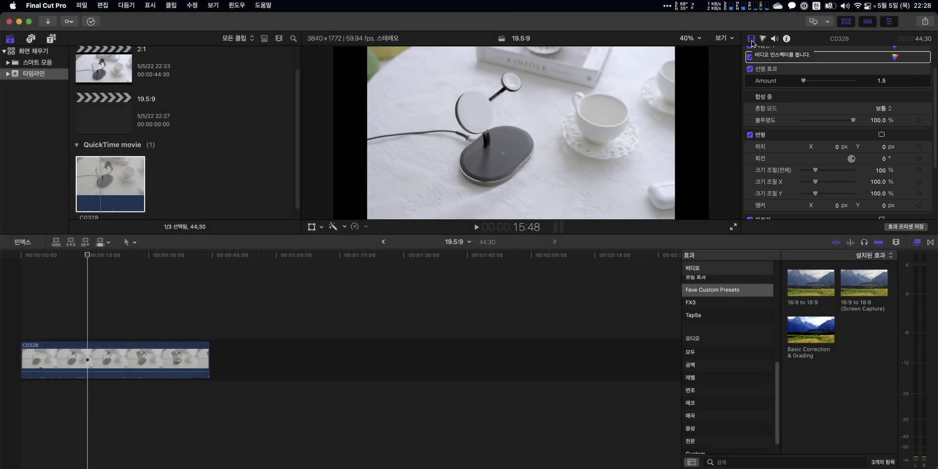
scroll(812, 166, "down", 1)
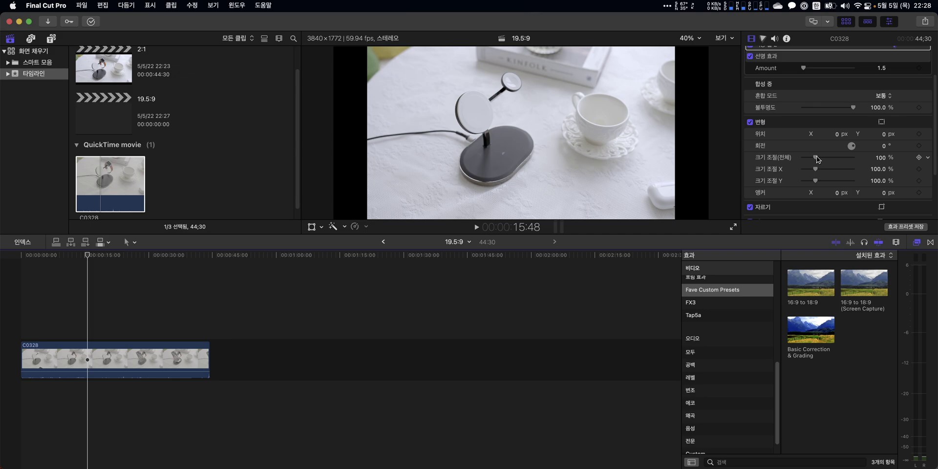
left_click_drag(816, 158, 821, 161)
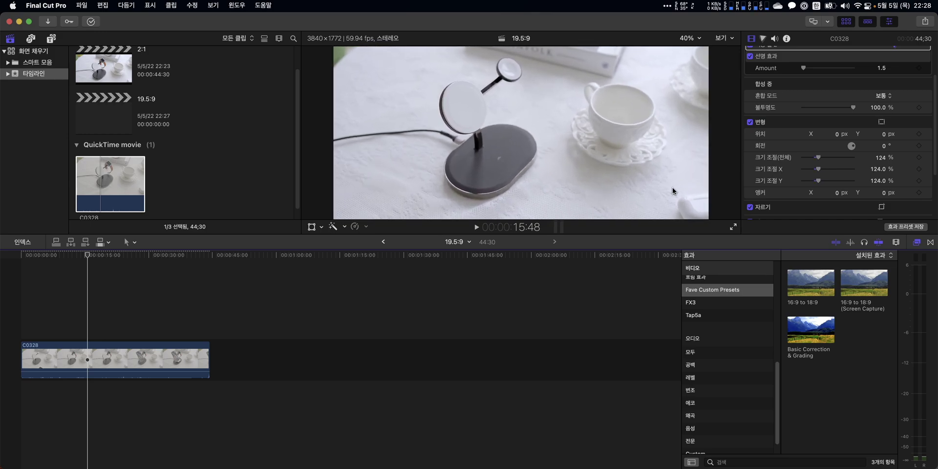
type("1")
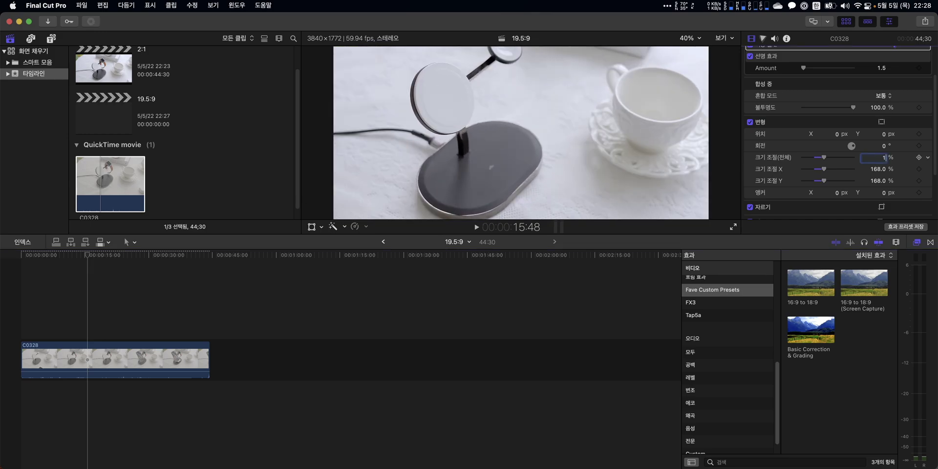
type("21.89")
key("Return")
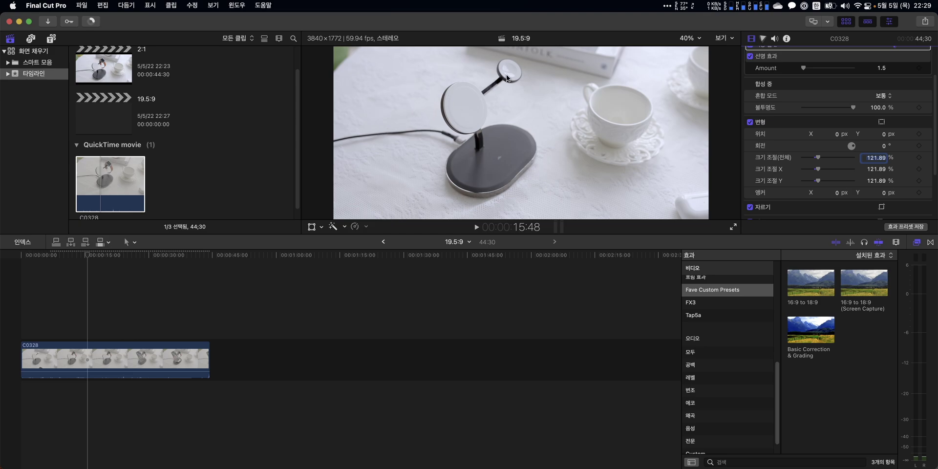
Reduce the viewer's magnification to 25% and turn on the on-screen transform outline for the C0328 clip.
left_click(693, 39)
left_click(700, 74)
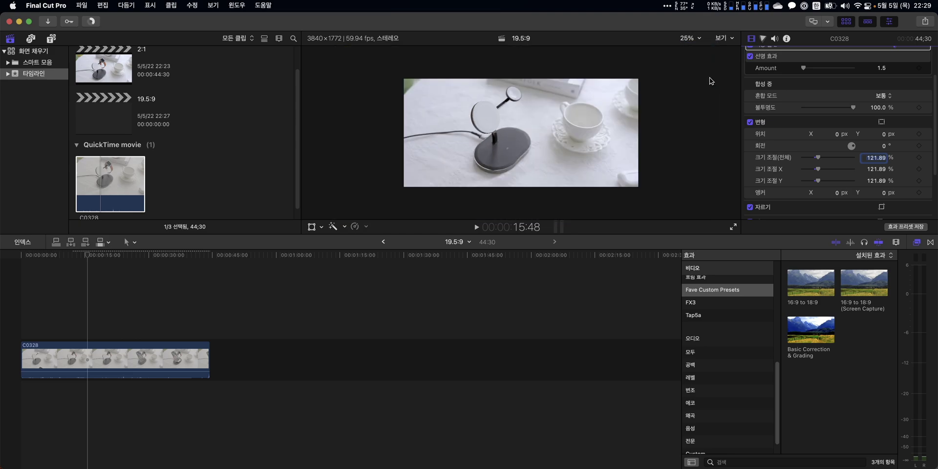
left_click(312, 227)
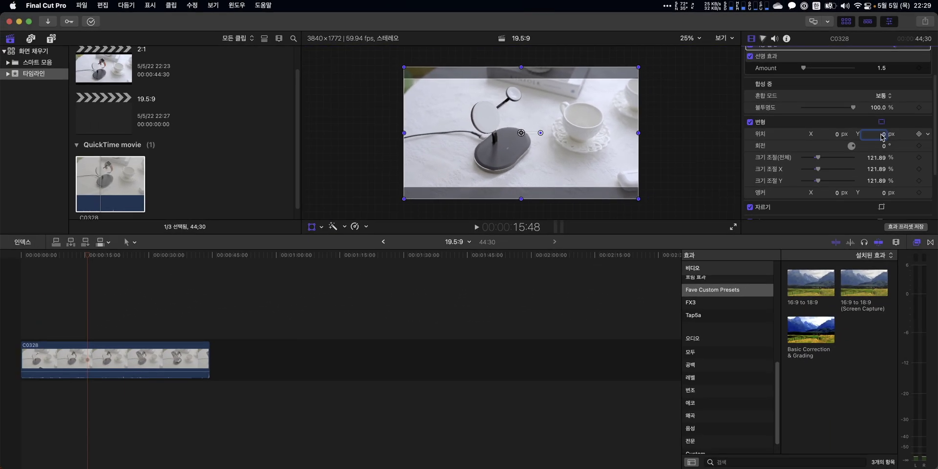
Try moving the C0328 clip up in the frame with a vertical position of 240 px.
left_click_drag(881, 135, 881, 70)
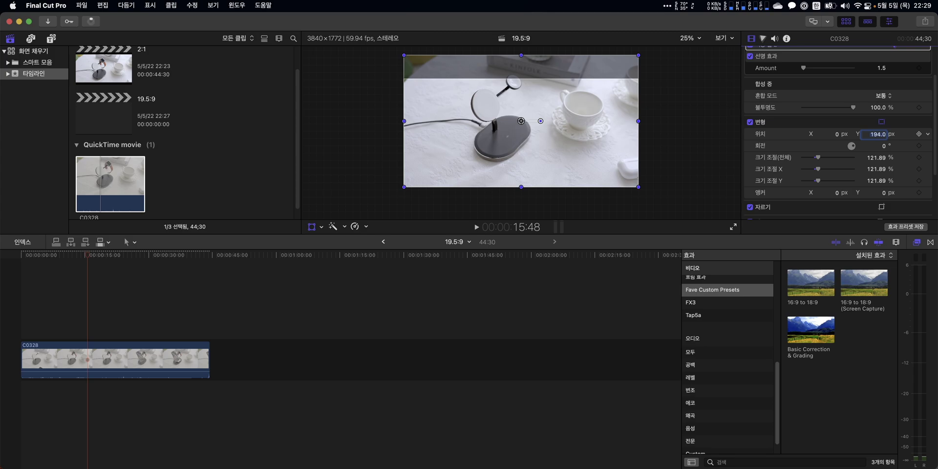
type("240")
key("Return")
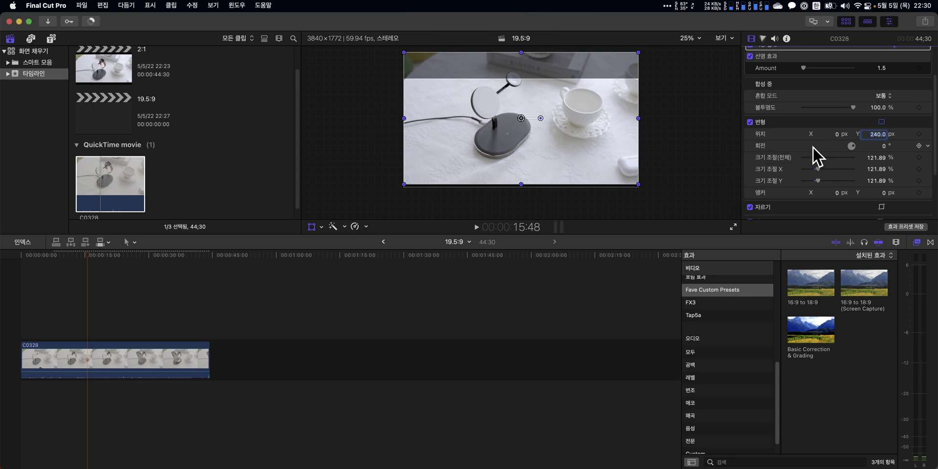
Try a vertical position of 150 px for the C0328 clip and settle on -150 px.
left_click(878, 134)
type("150")
key("Return")
type("-150")
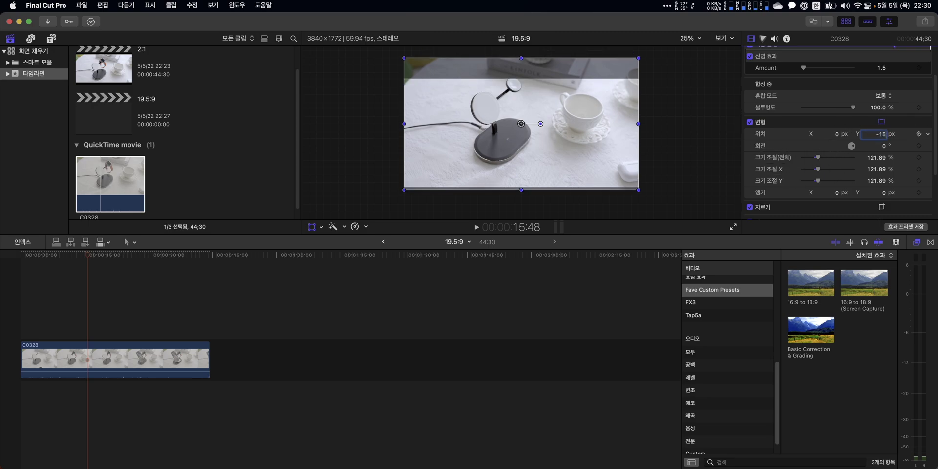
key("Return")
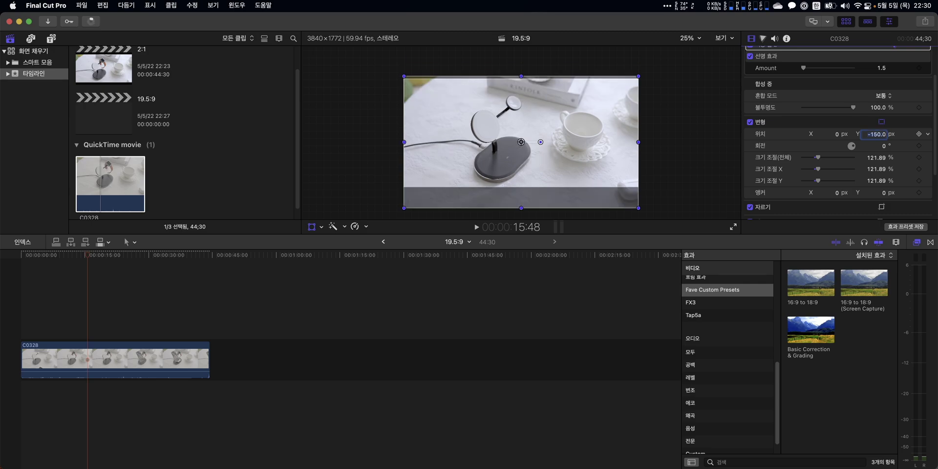
Turn off the transform outline and play back the repositioned clip from about 25 to 29 seconds.
left_click(451, 82)
left_click(125, 328)
key("space")
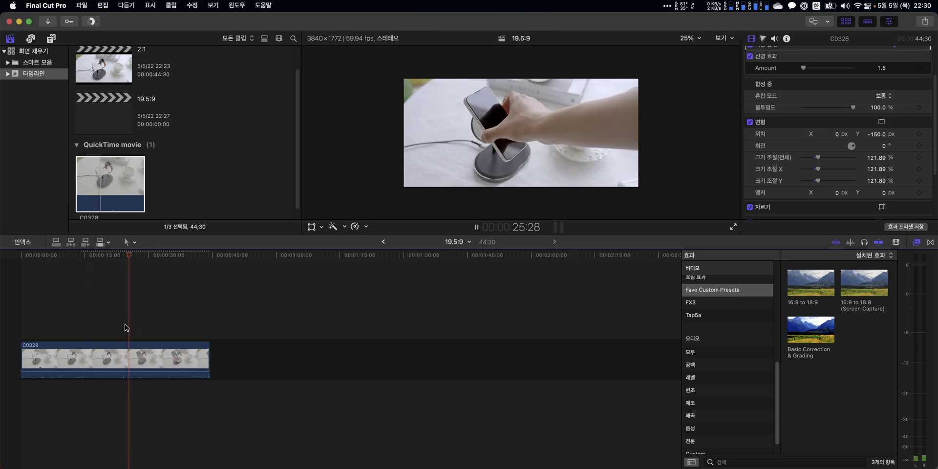
key("space")
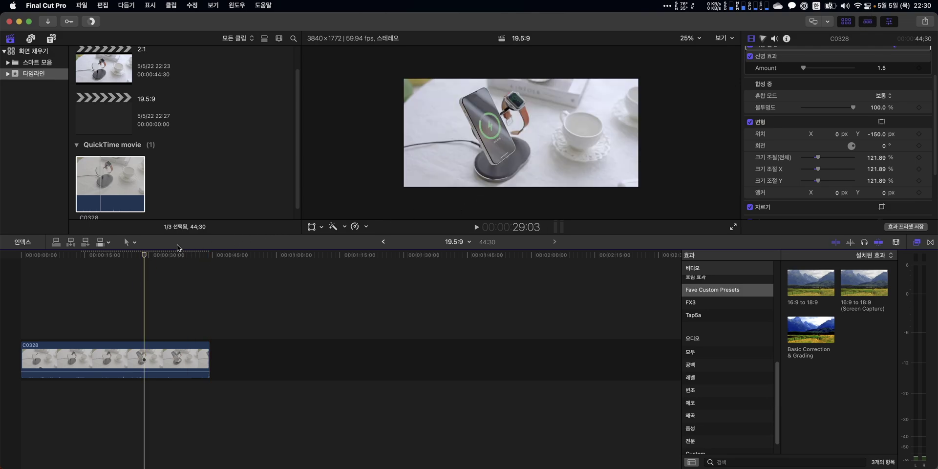